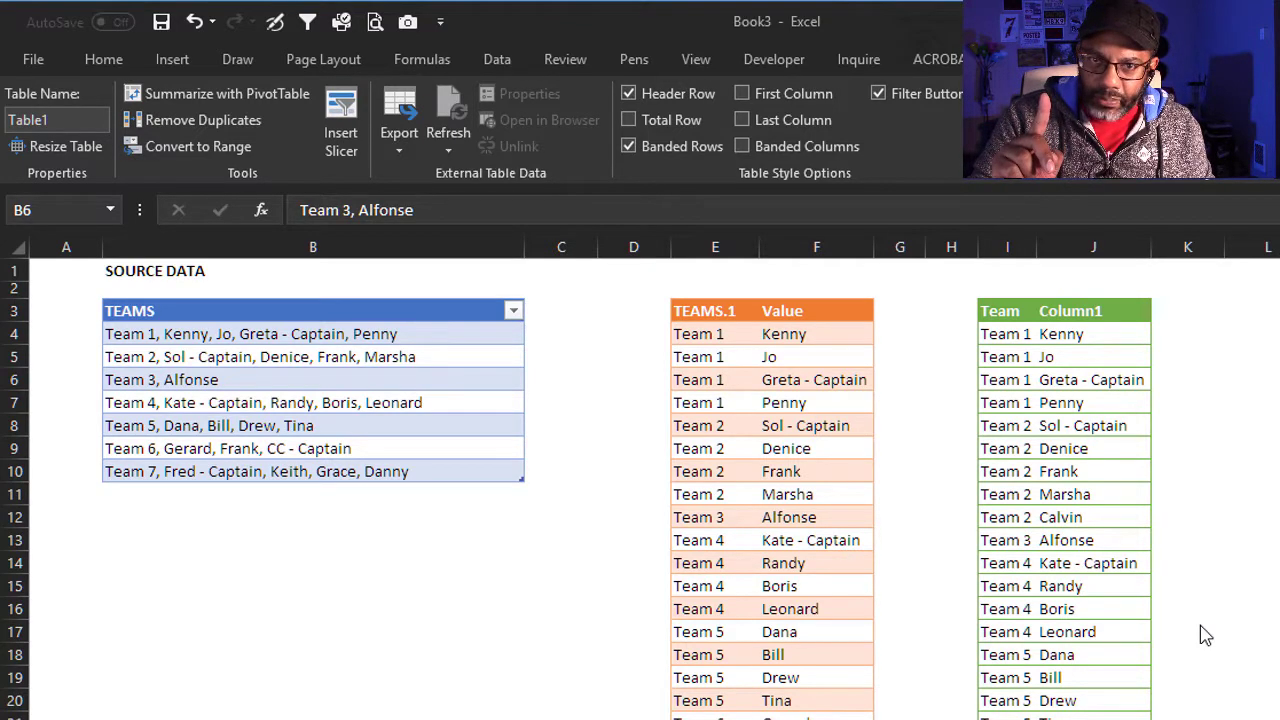
- Append Sam to the Team 1 member list (B4) and Jody to the Team 3 list (B6)
left_click(440, 333)
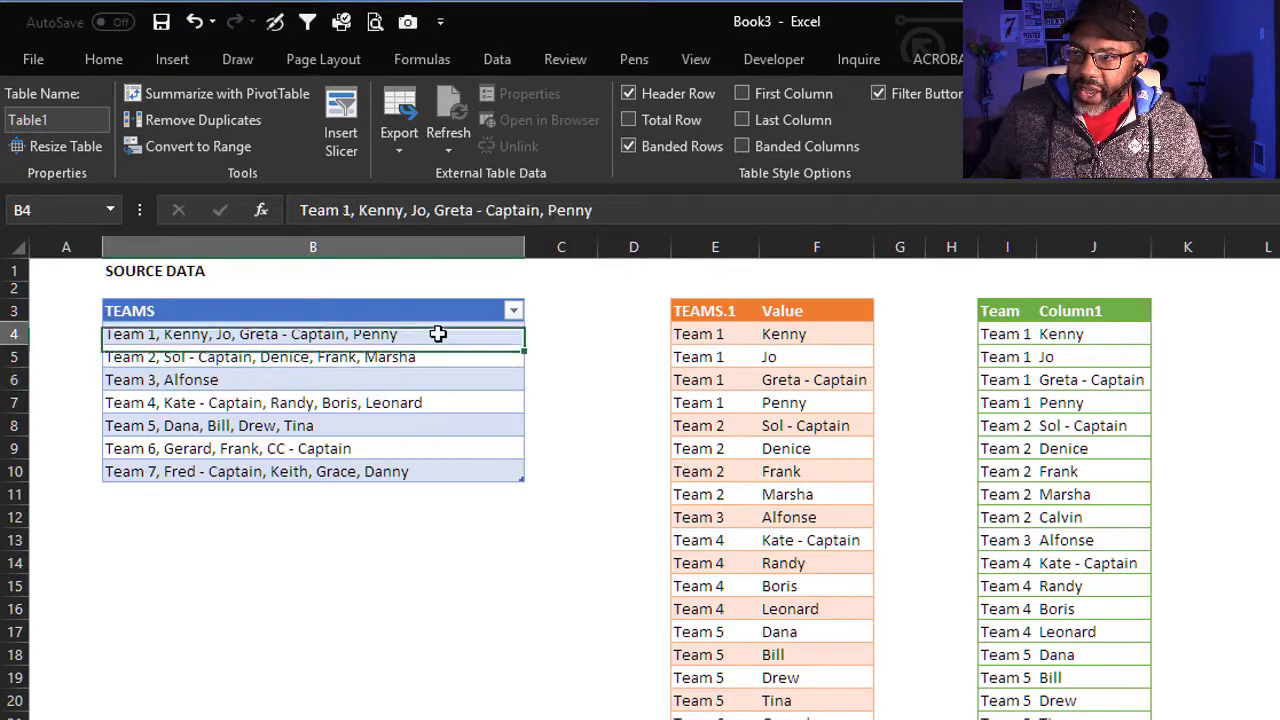
left_click(618, 210)
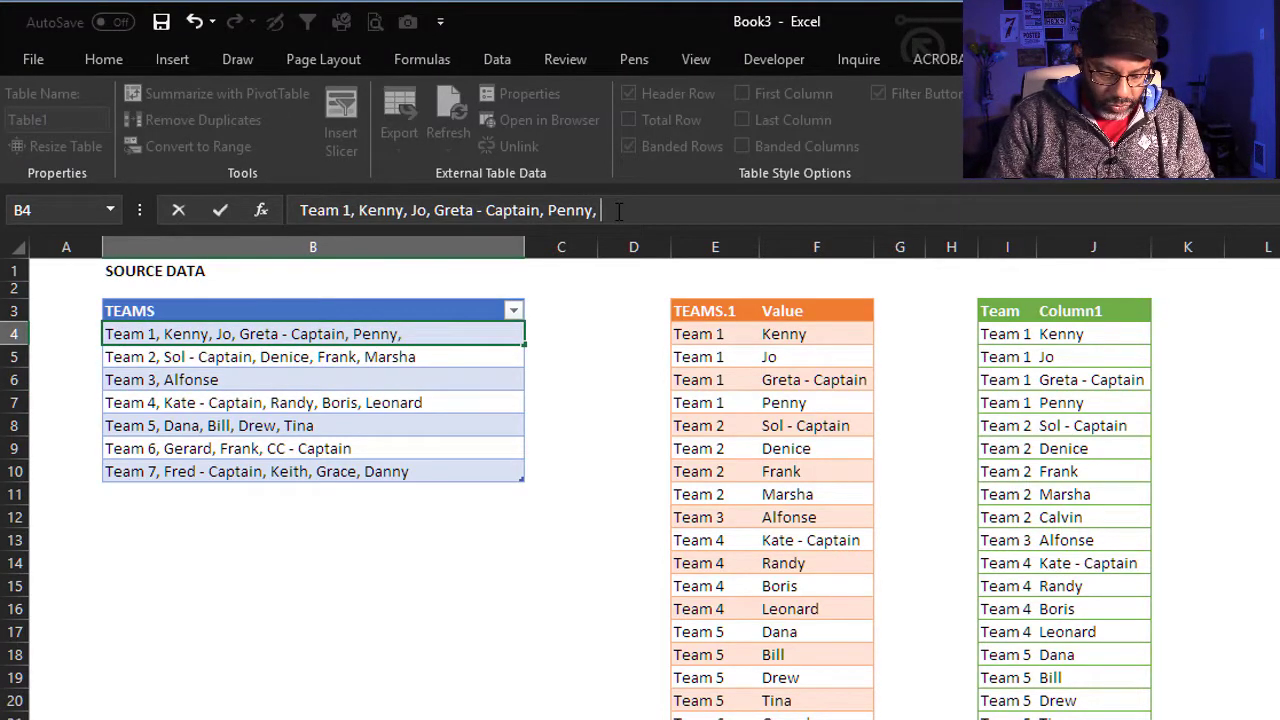
key("Return")
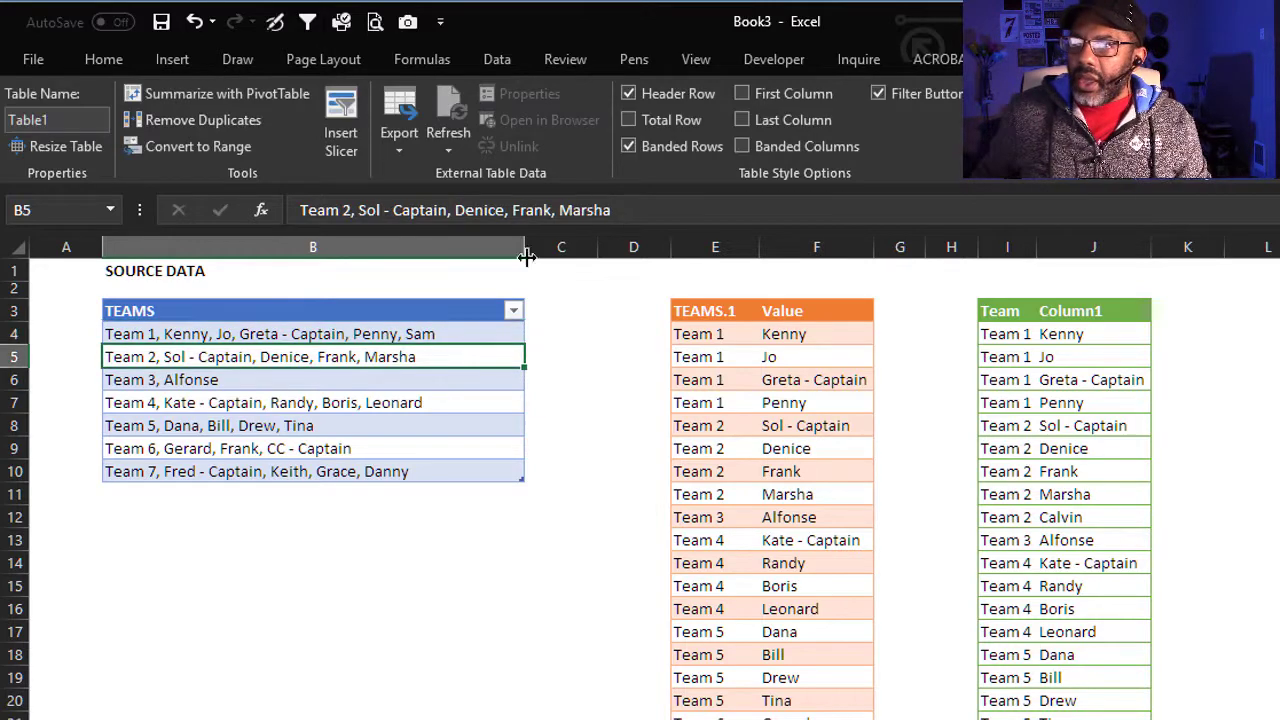
left_click(411, 381)
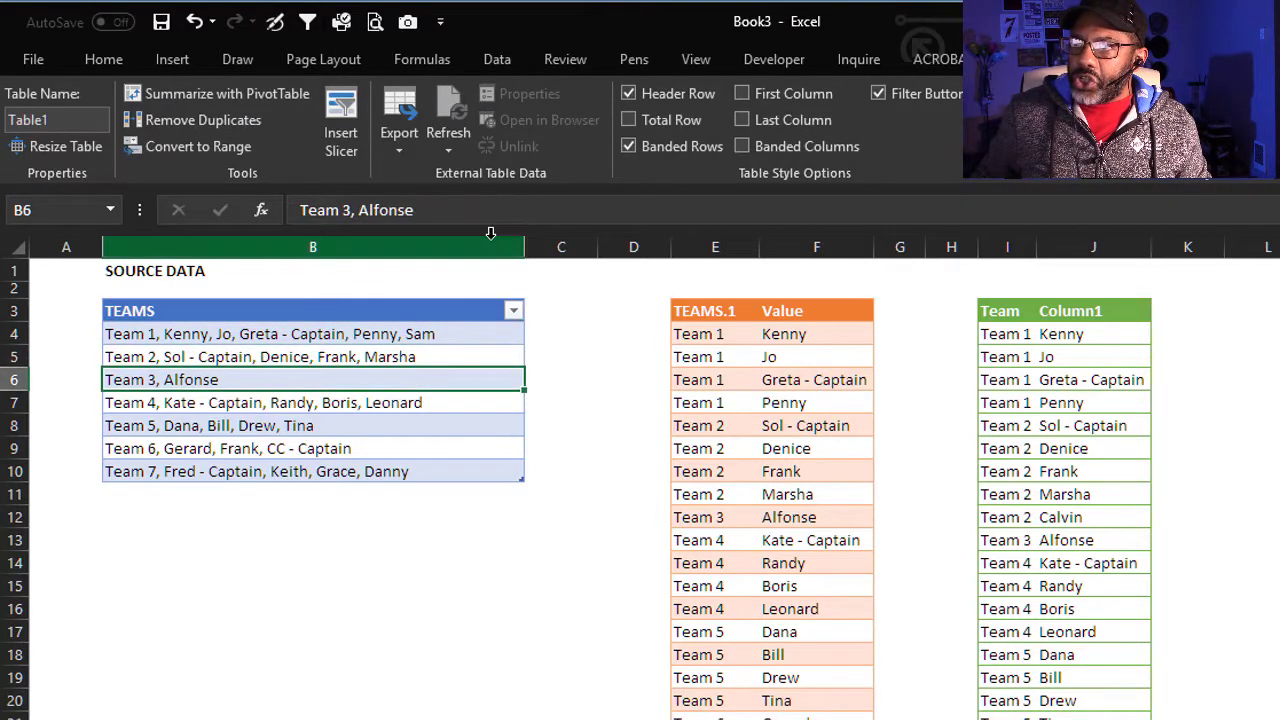
left_click(507, 212)
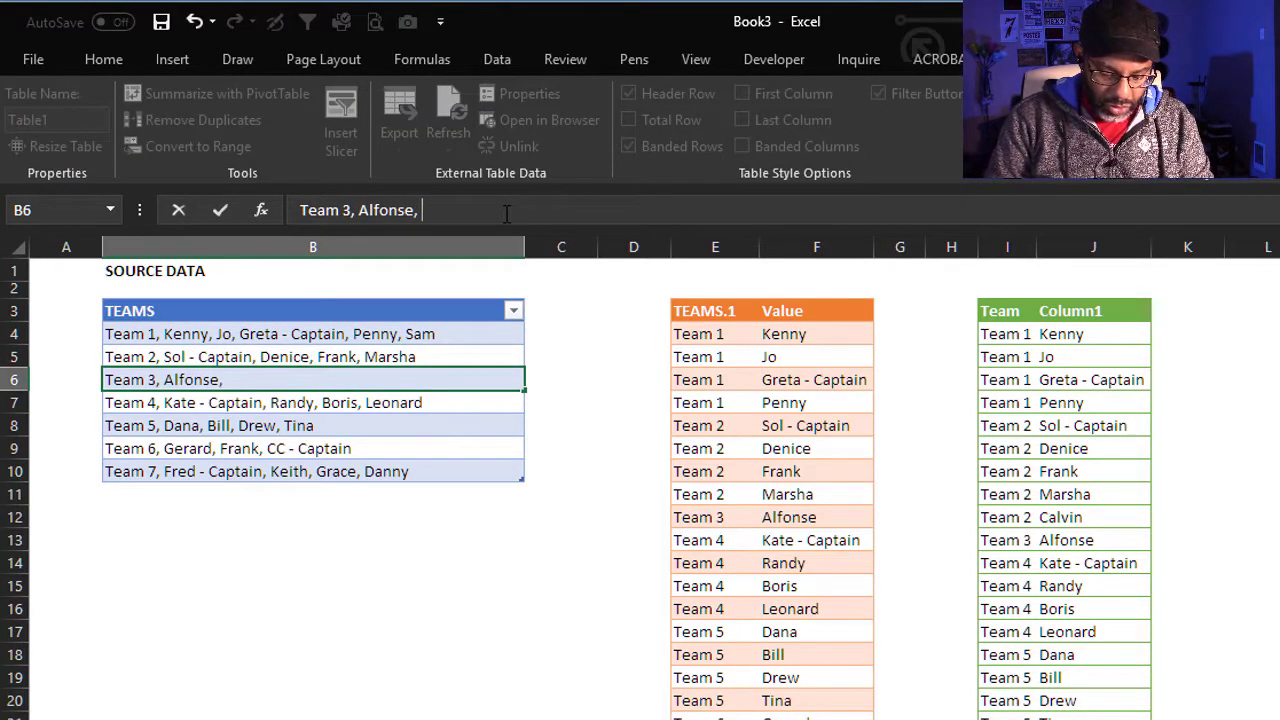
key("Return")
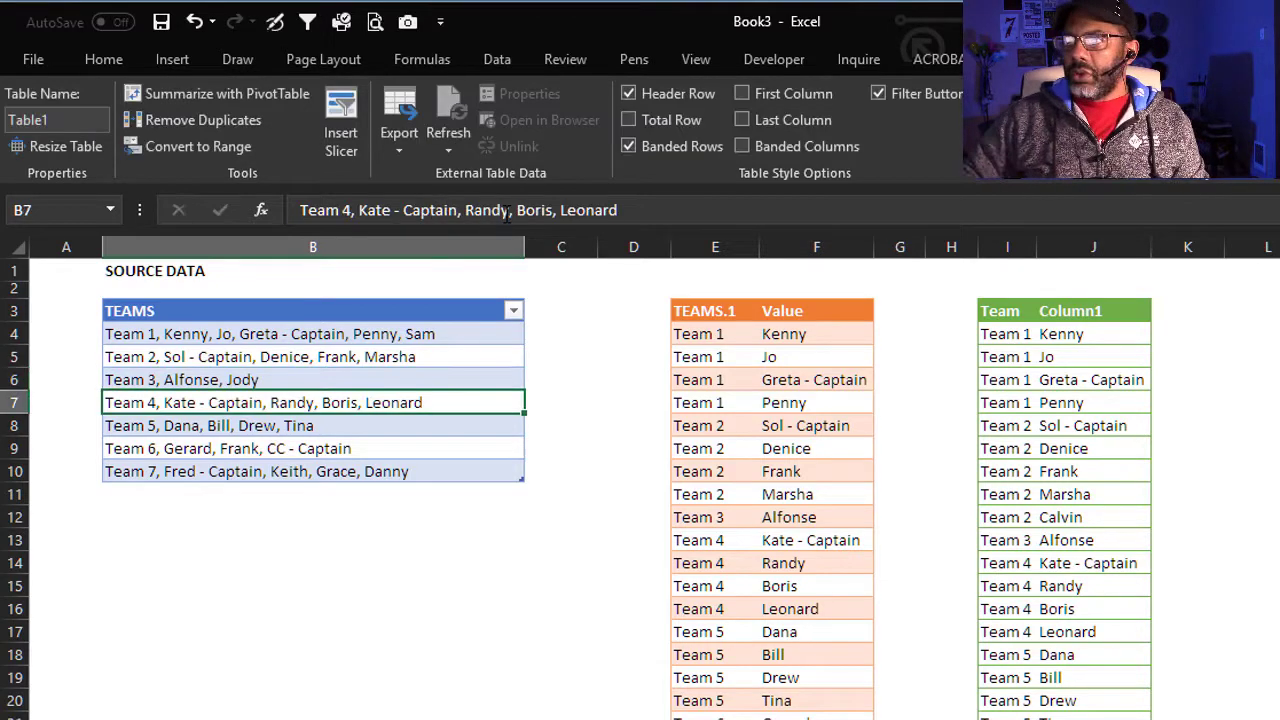
- Run Refresh All from the Data tab and scroll through the refreshed output tables
left_click(503, 61)
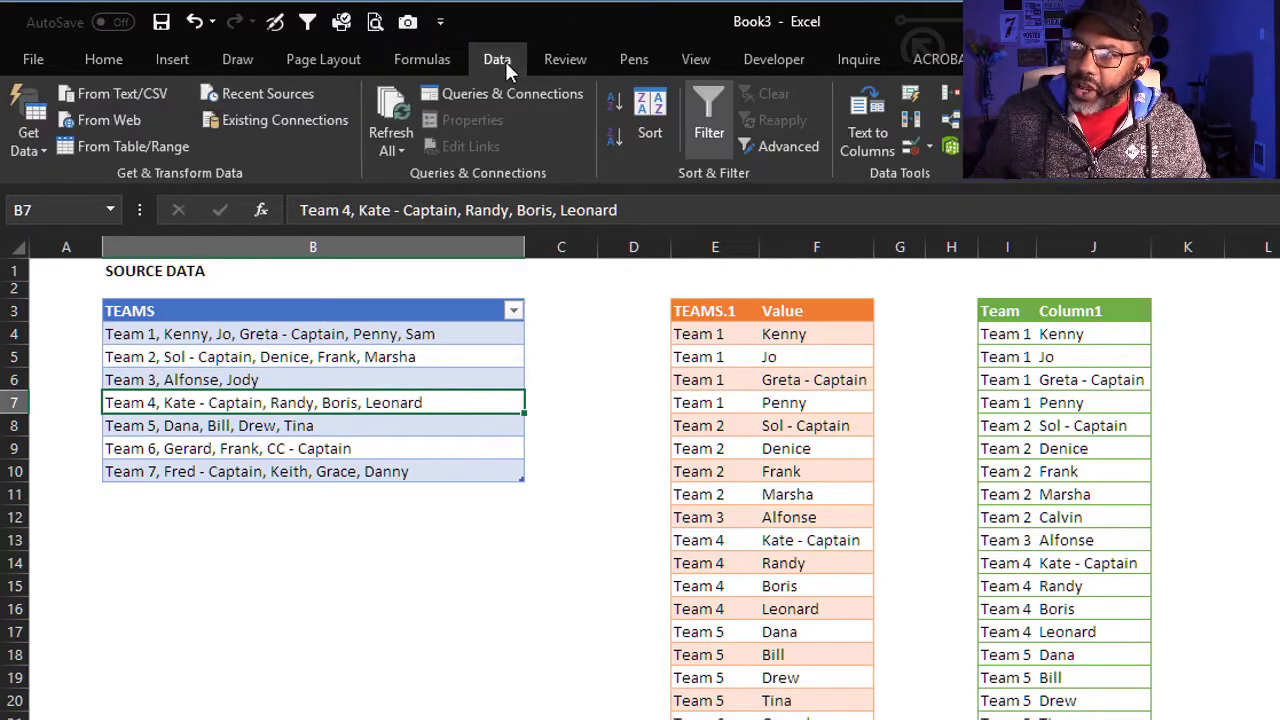
left_click(392, 110)
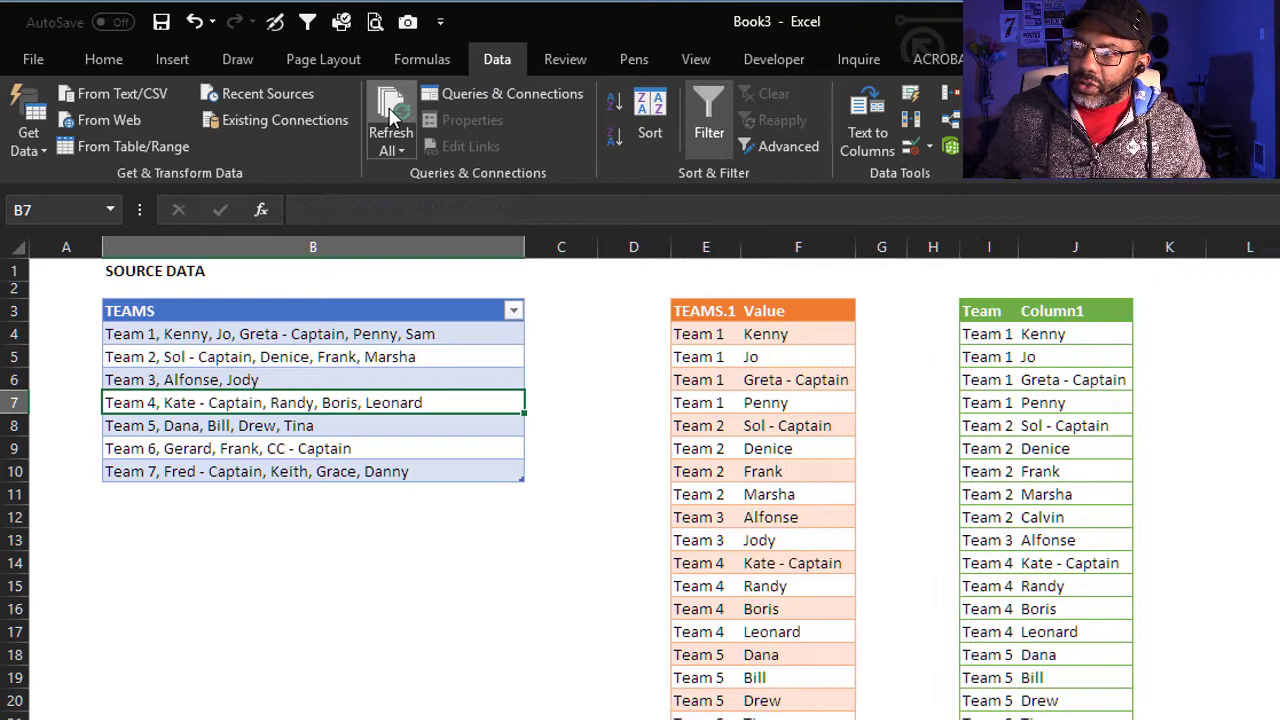
scroll(551, 607, "down", 5)
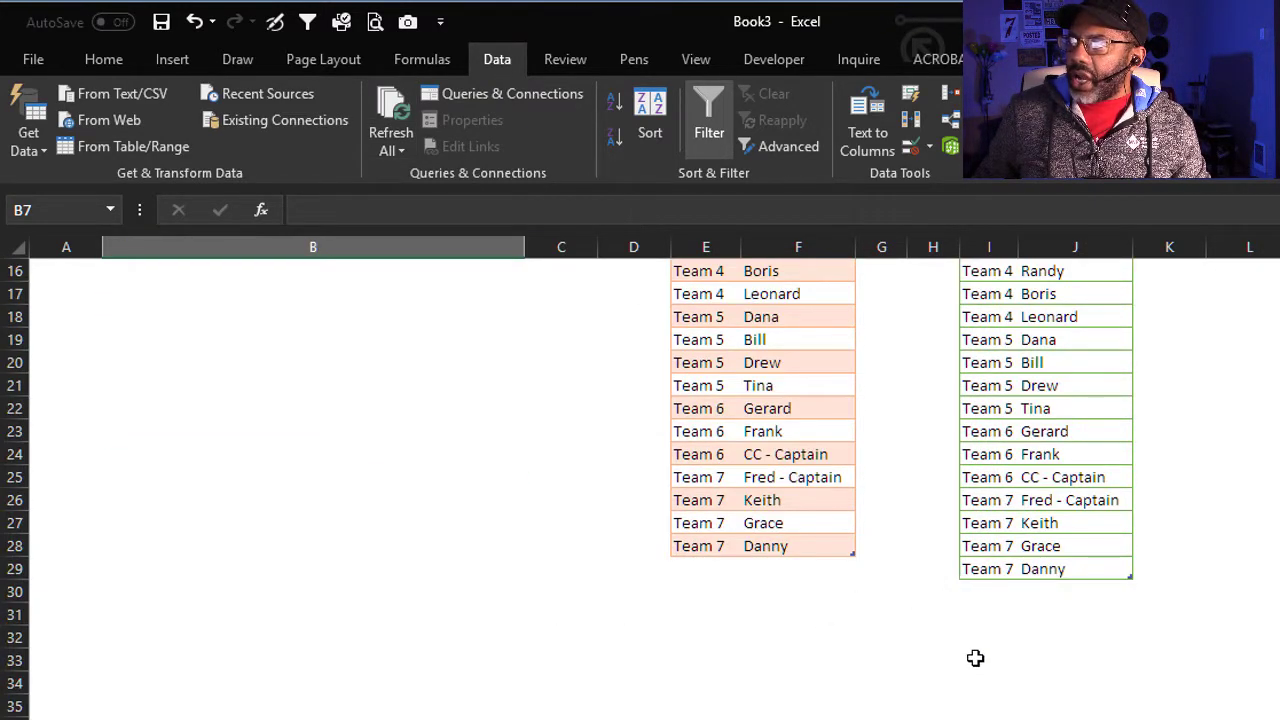
scroll(913, 685, "up", 5)
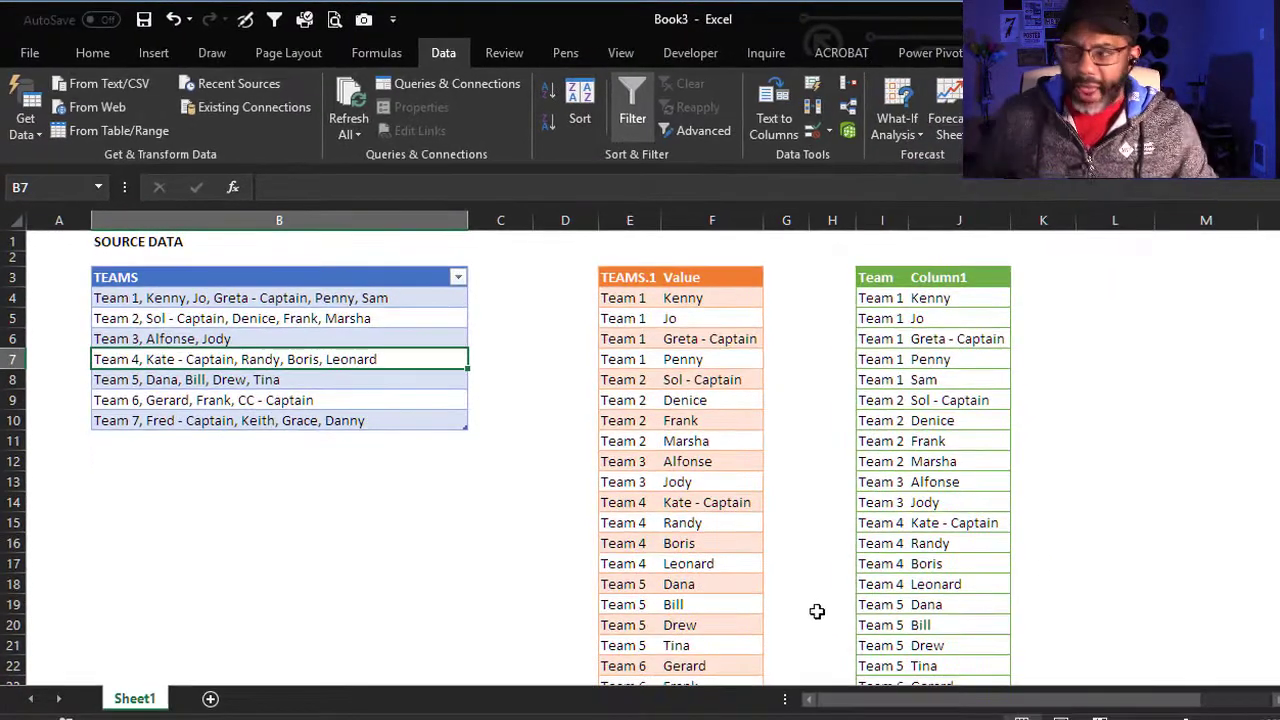
- Show the Queries & Connections list and open the Table1 query in Power Query Editor
left_click(790, 425)
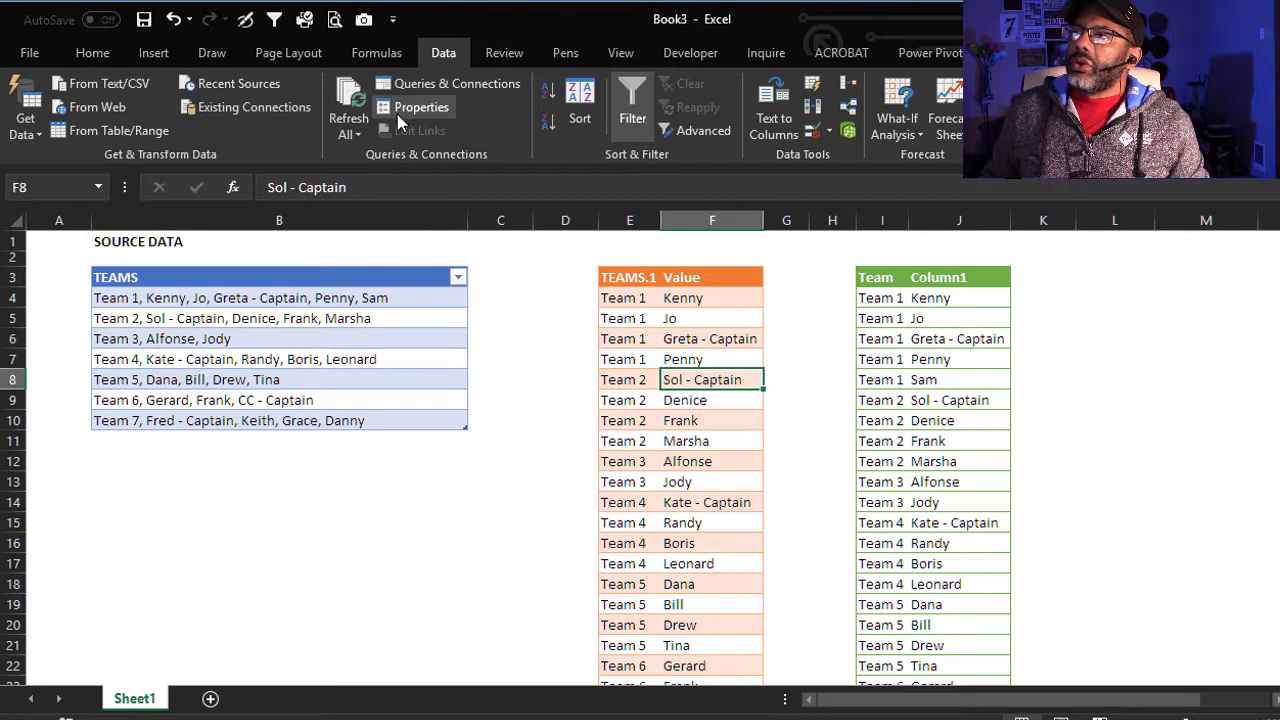
left_click(410, 85)
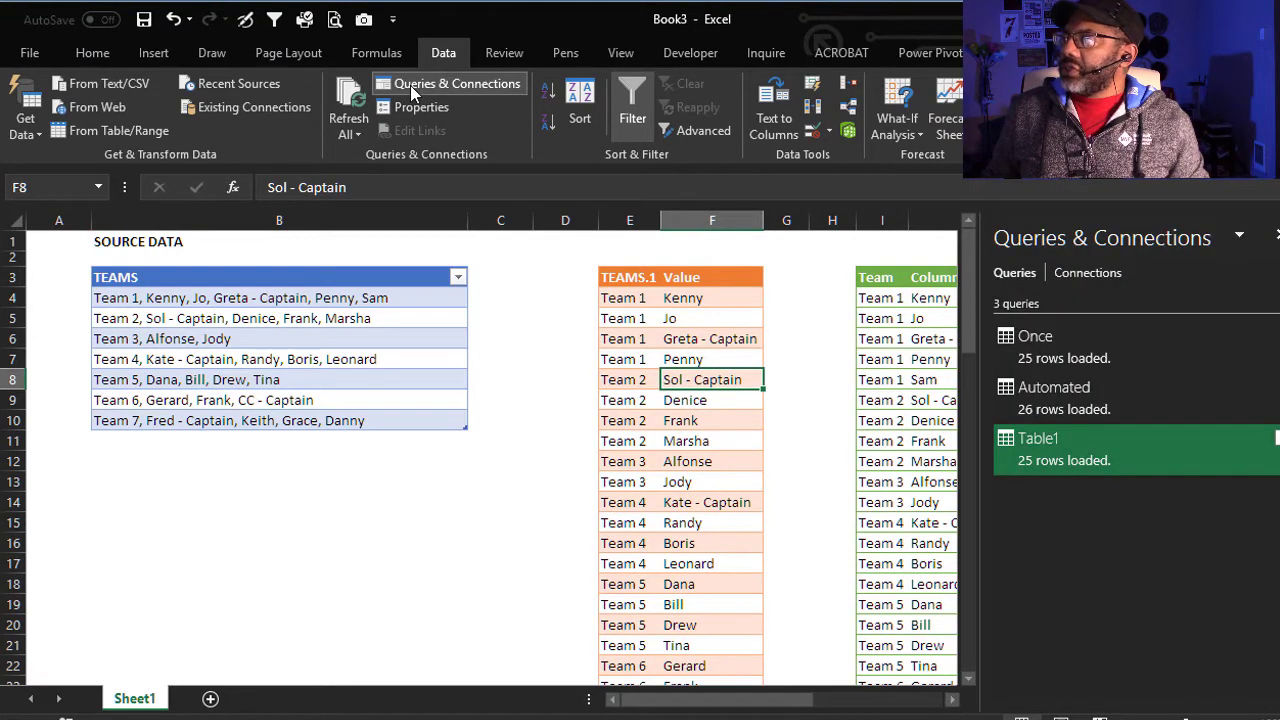
left_click(681, 528)
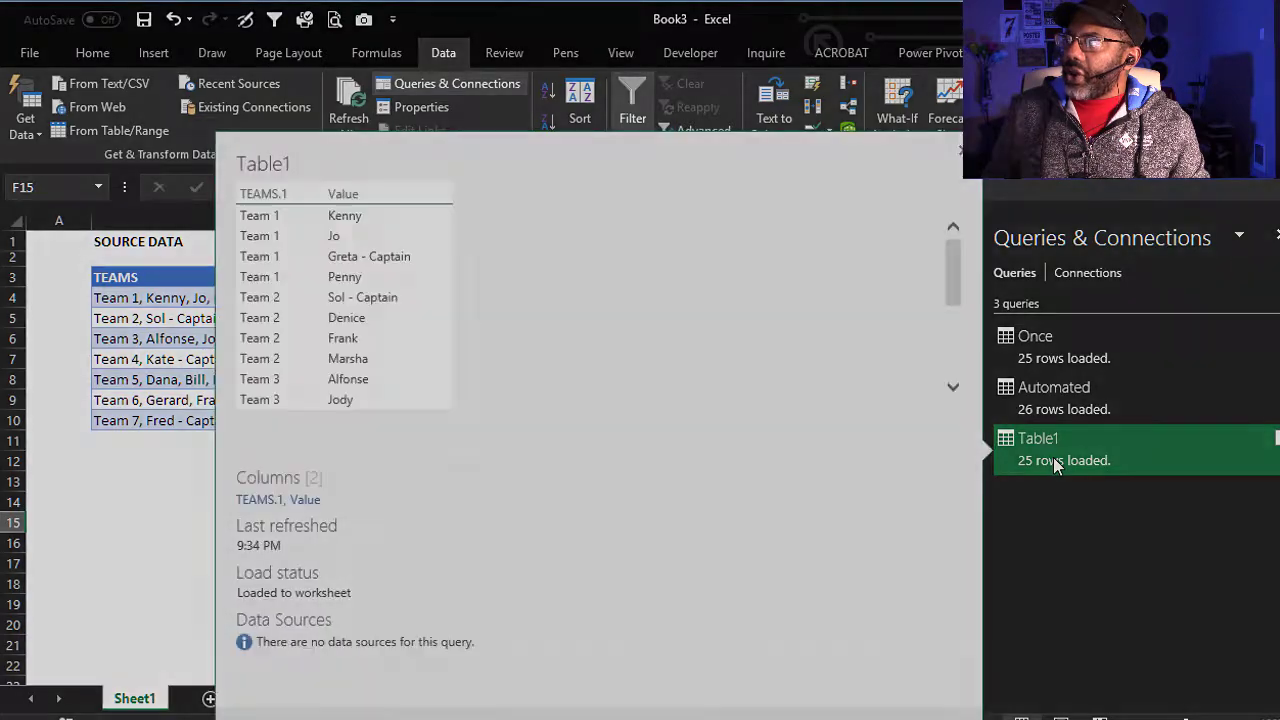
double_click(1053, 457)
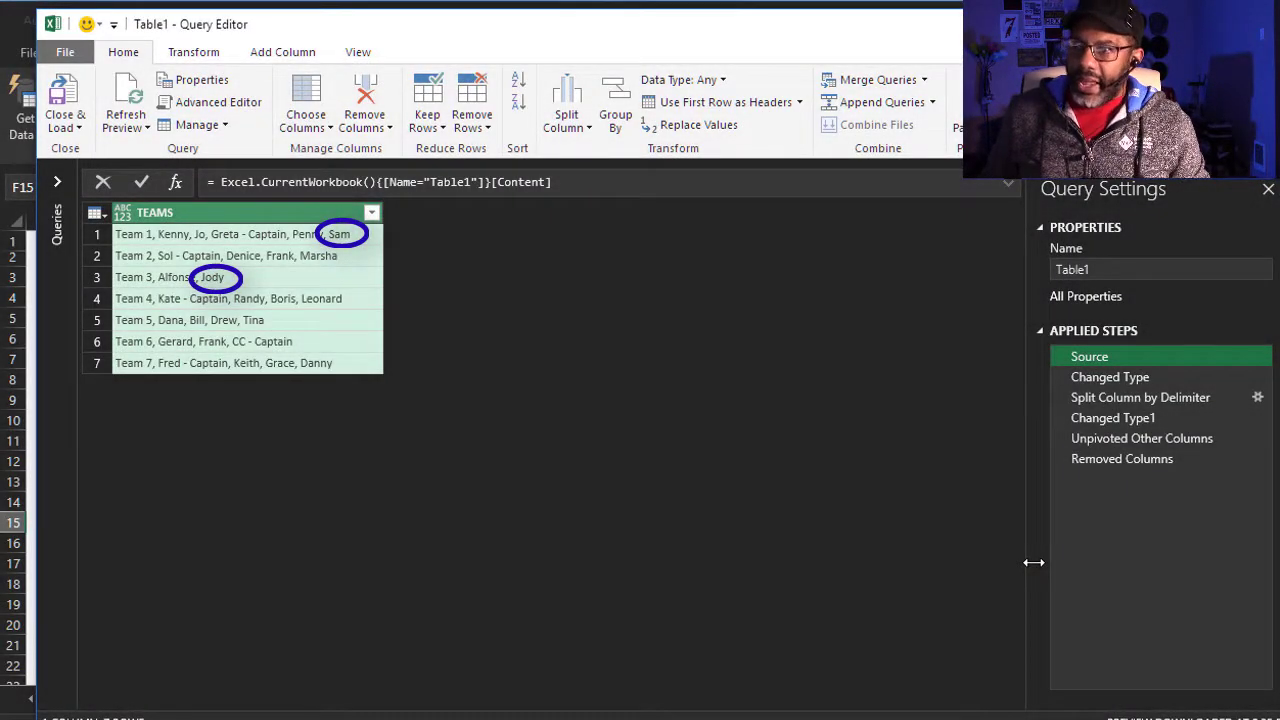
- Change the Split Column by Delimiter step to split into 6 columns under Advanced options
left_click(1120, 399)
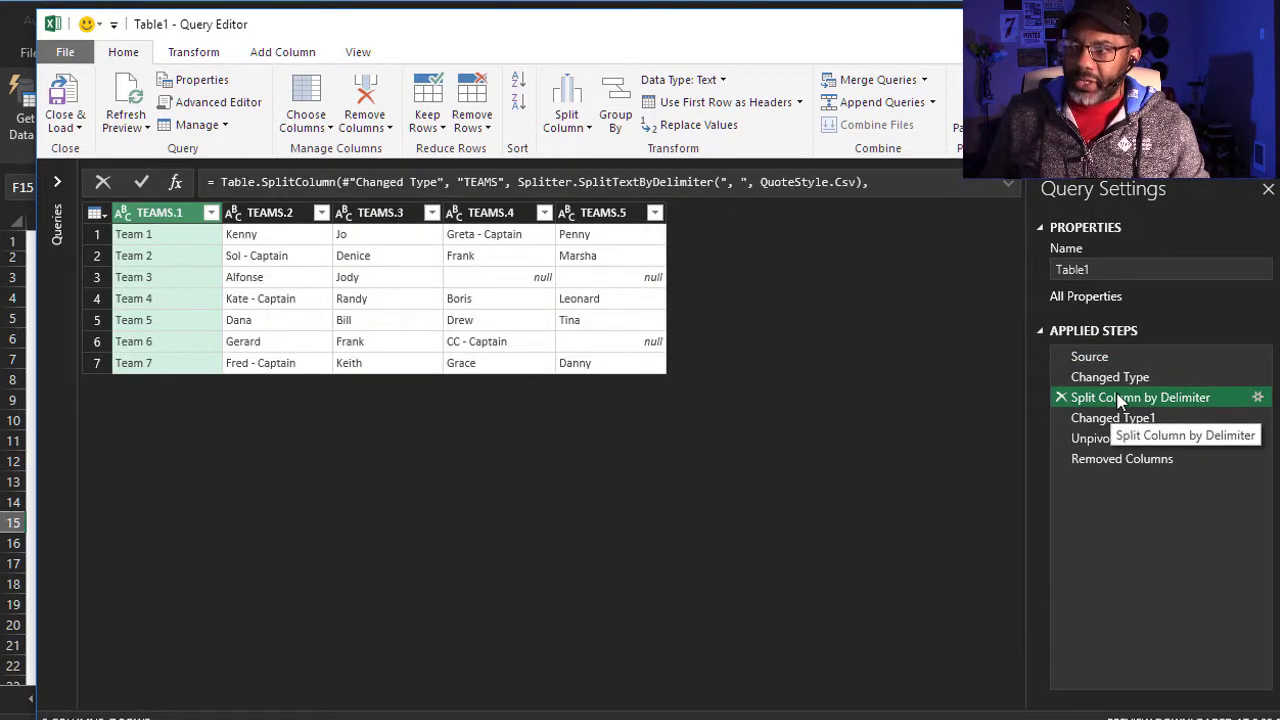
left_click(1258, 397)
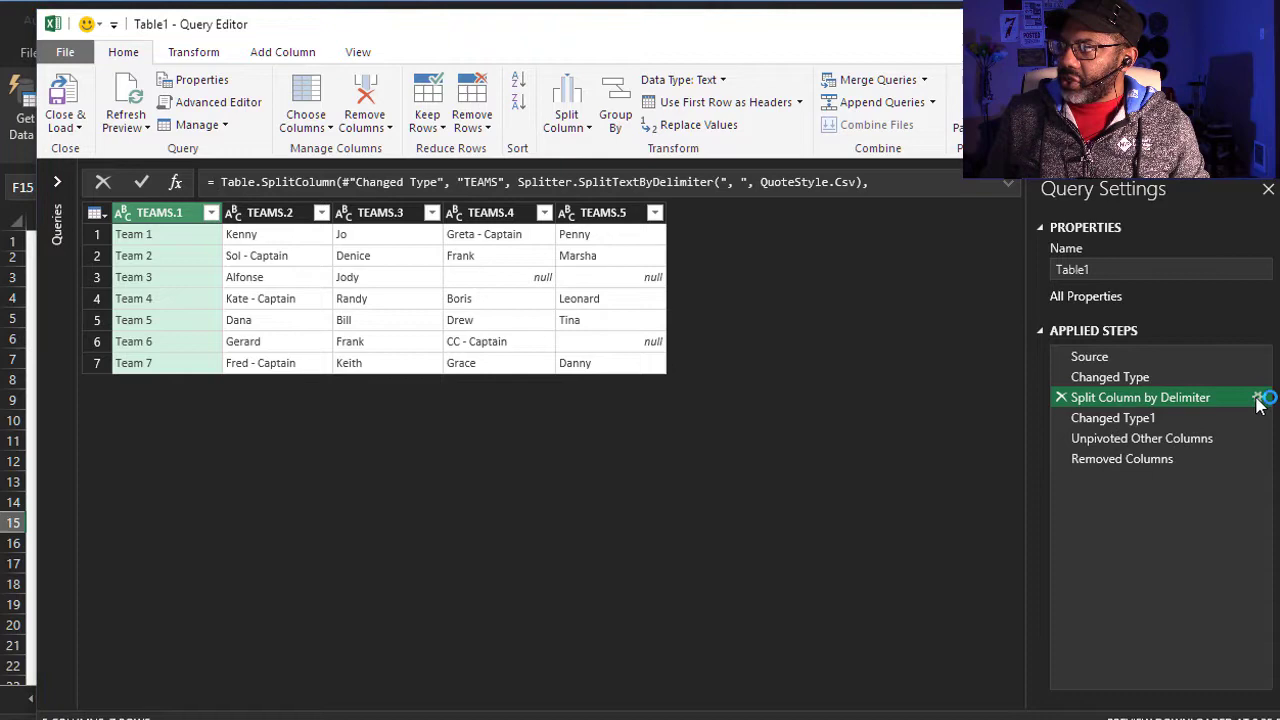
left_click(395, 476)
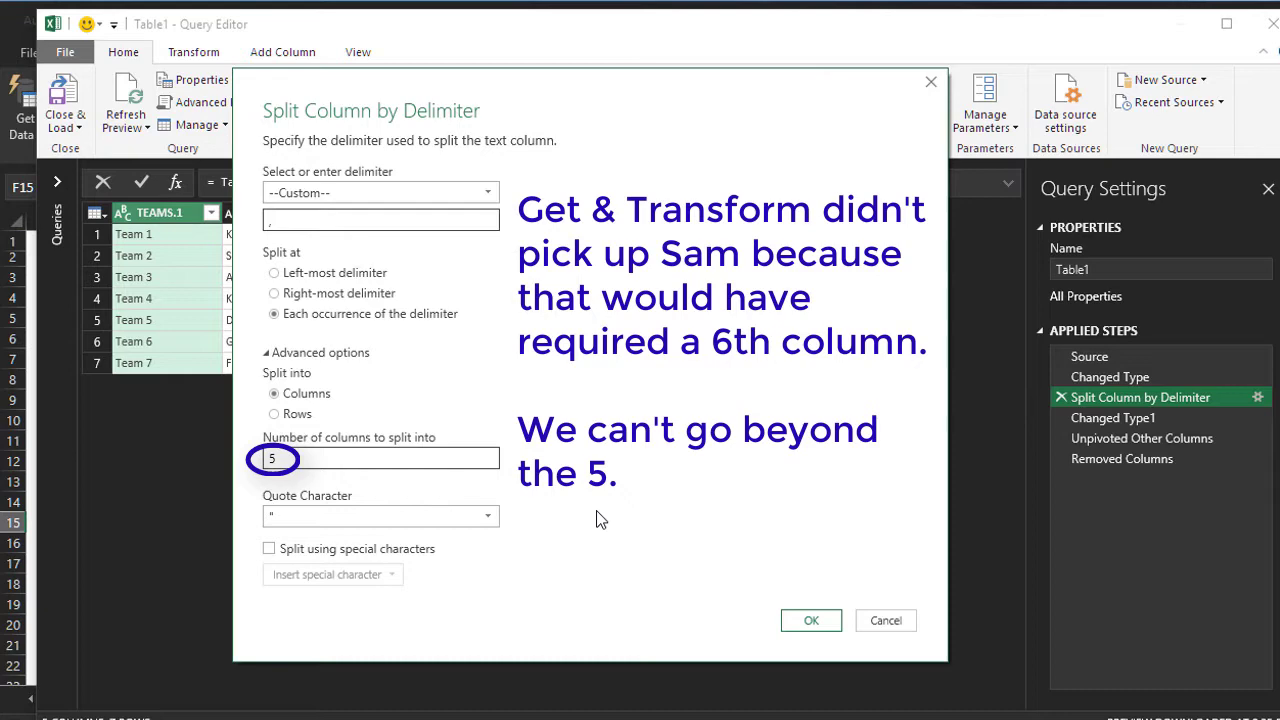
left_click(807, 622)
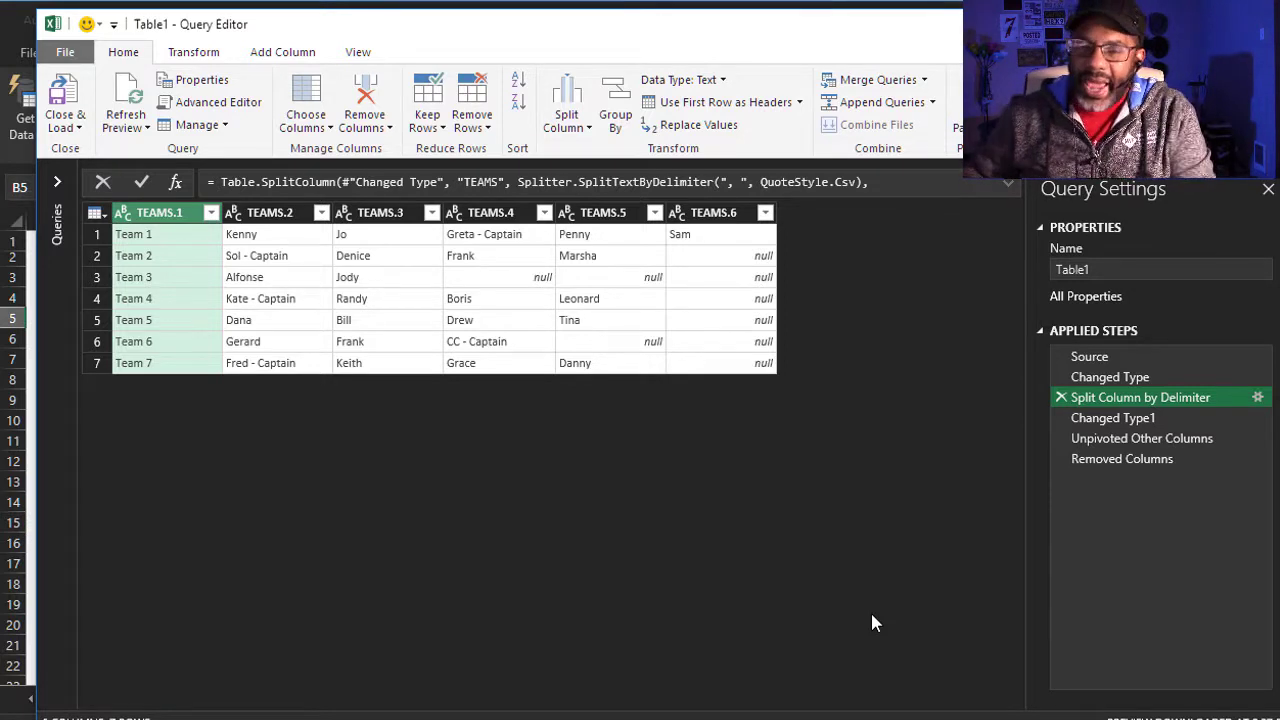
- Recheck the split step's advanced settings and close them without changes
left_click(1258, 397)
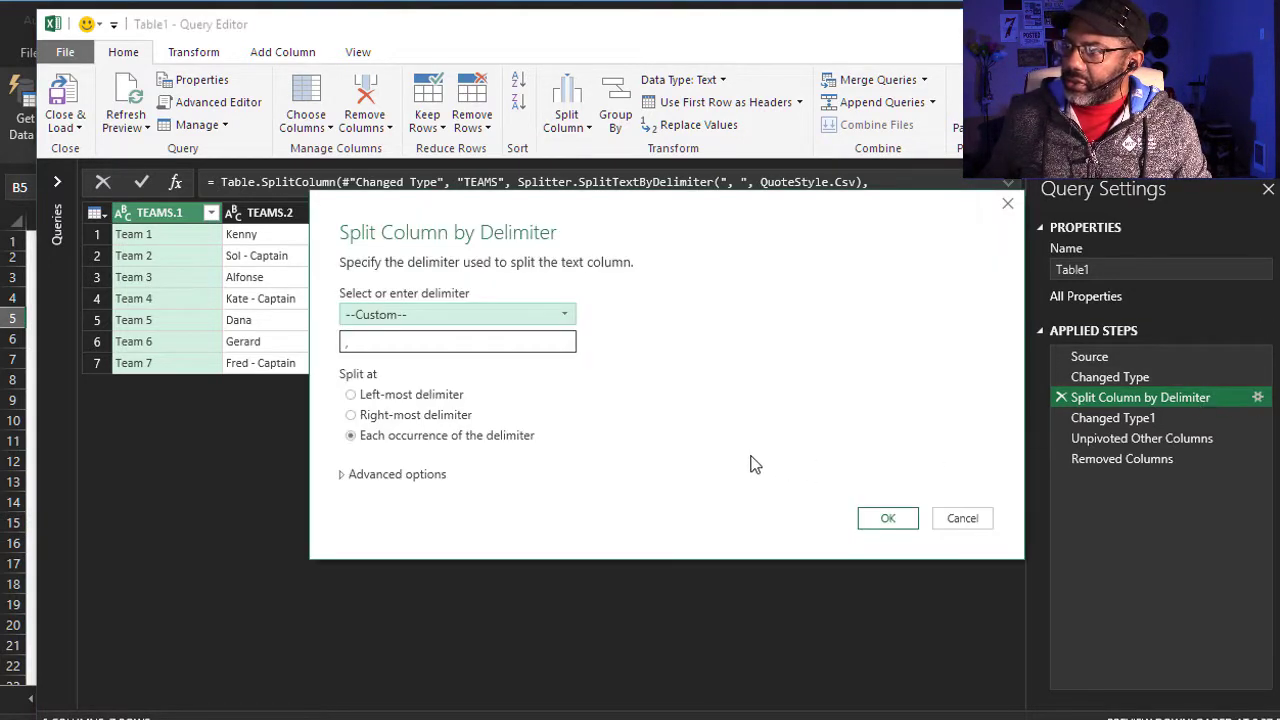
left_click(395, 476)
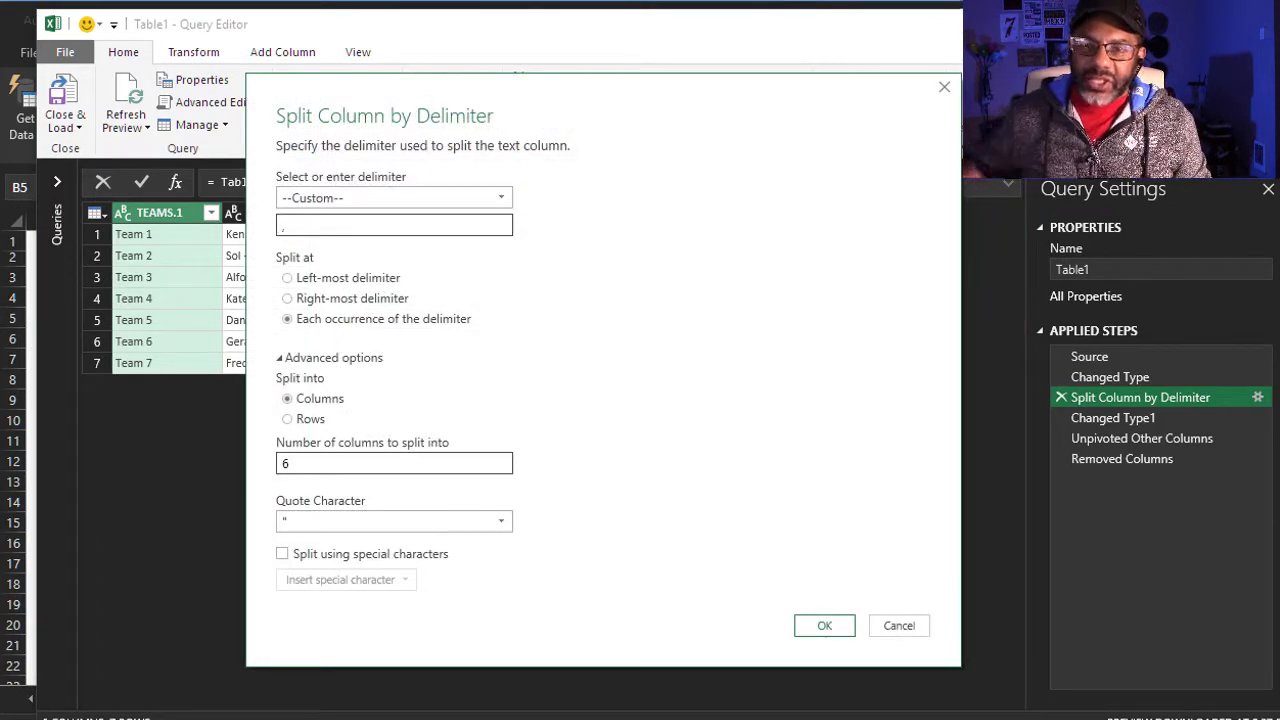
left_click(899, 626)
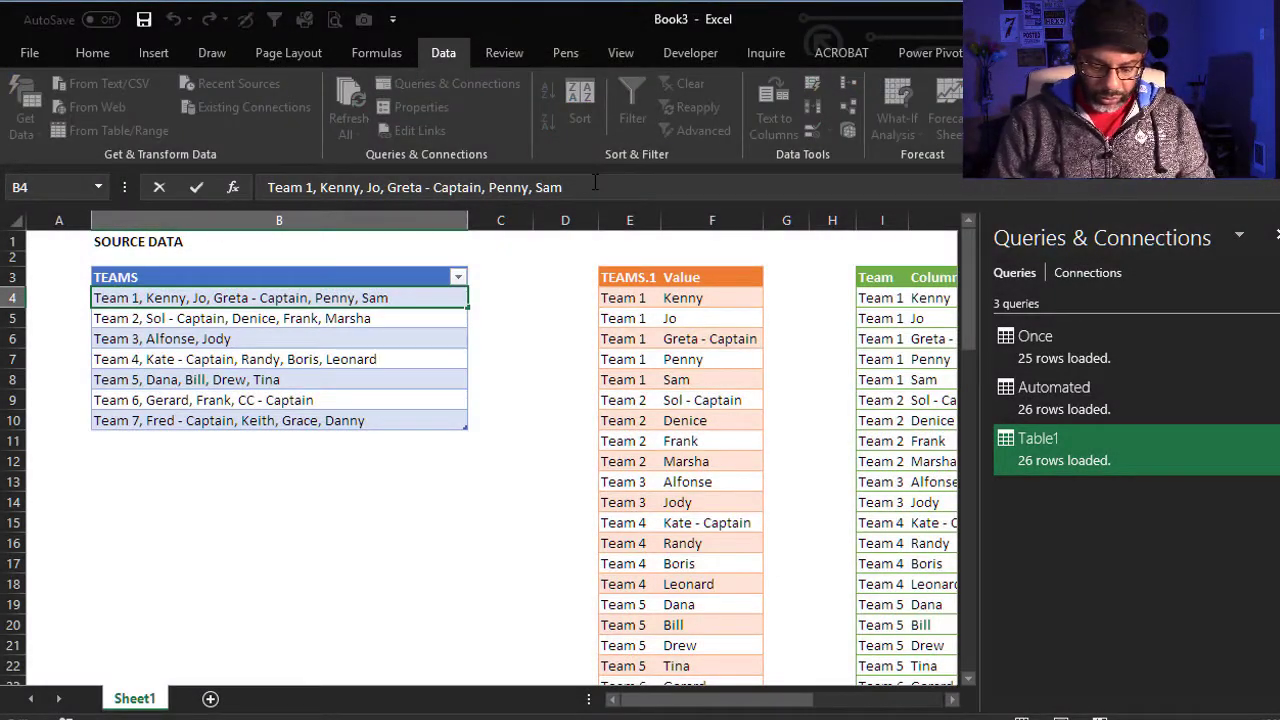
- Add Jean as a Team 1 member and Refresh All, narrowing the queries pane between refreshes
key("Return")
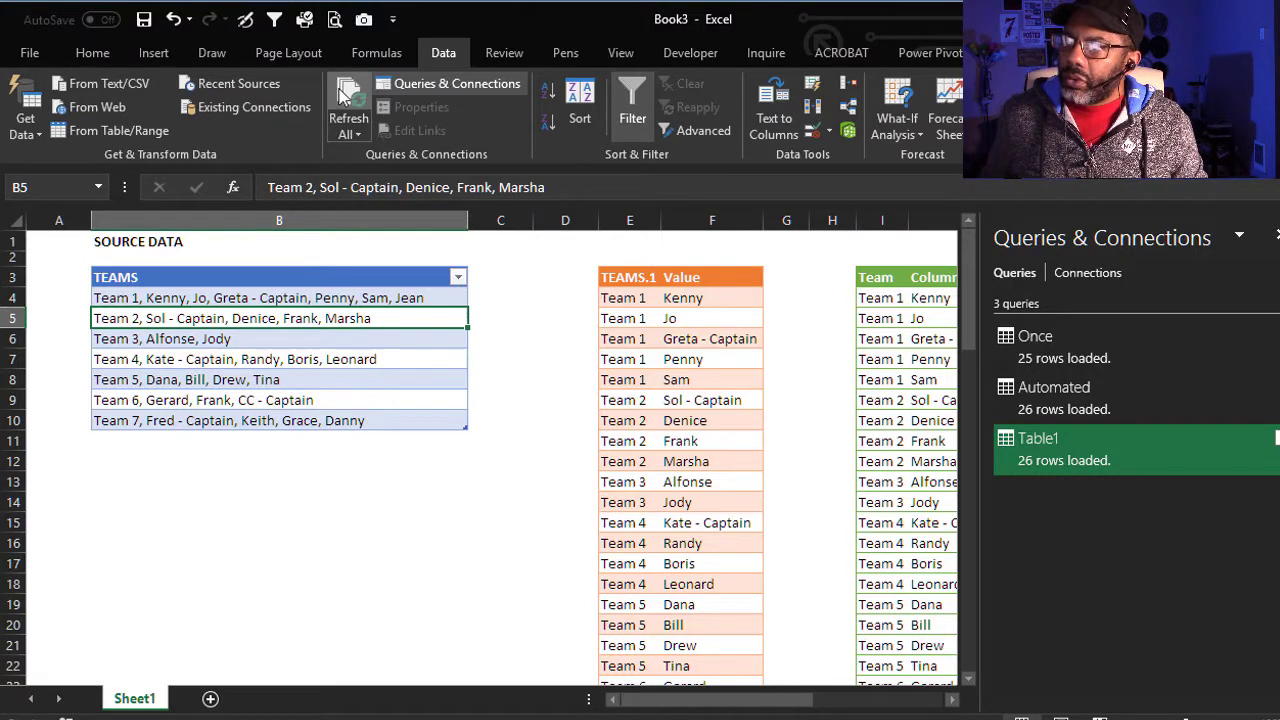
left_click(344, 93)
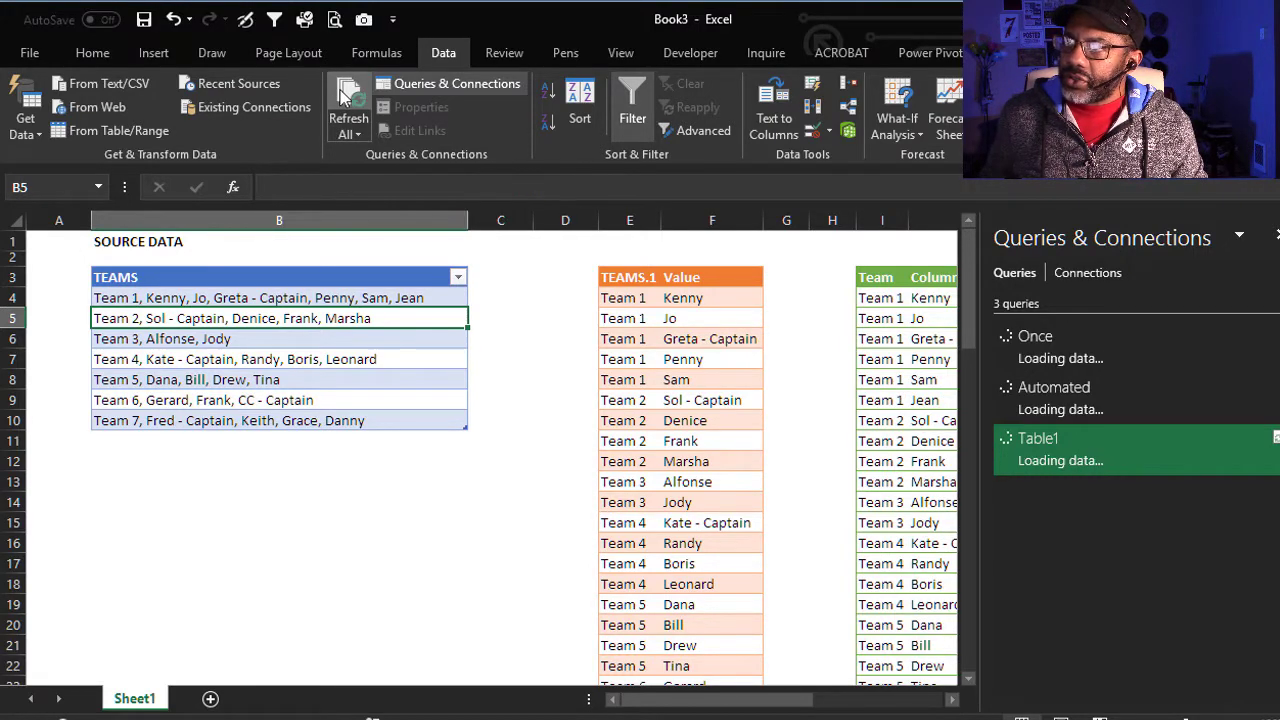
left_click_drag(980, 592, 1090, 593)
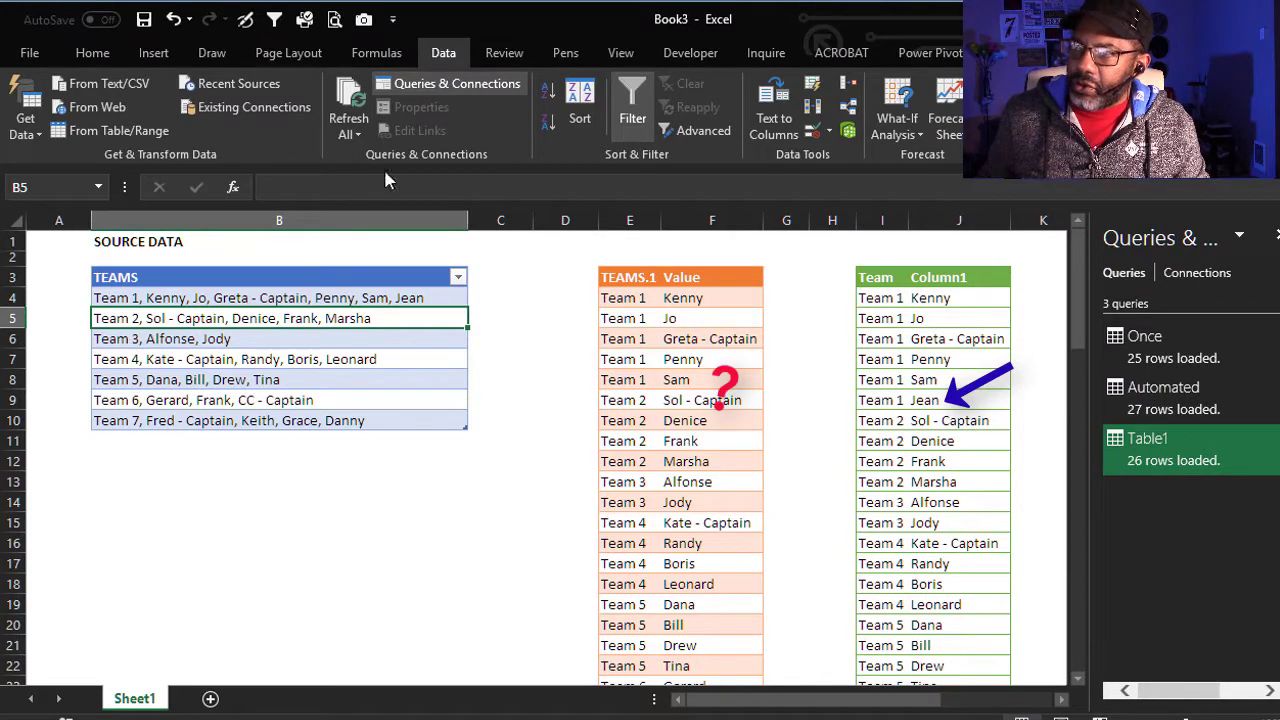
left_click(348, 95)
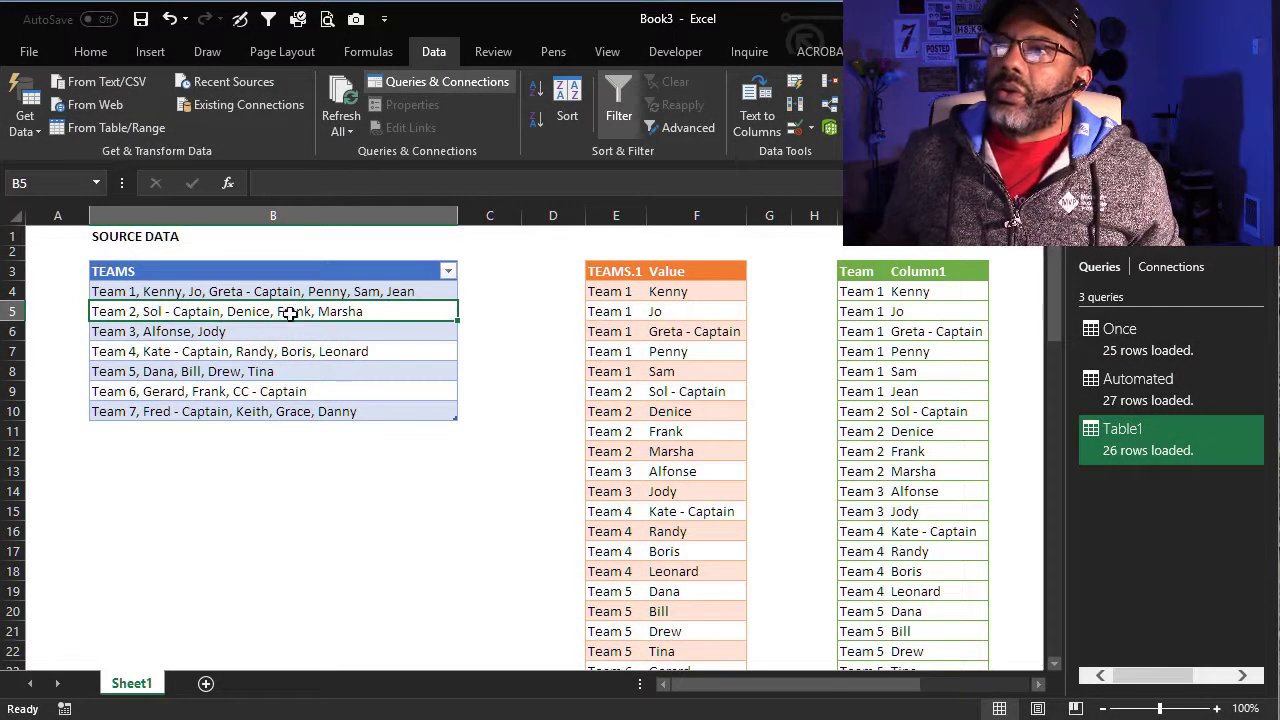
- Start a new query from the source table and transform the TEAMS column to lowercase
left_click(93, 124)
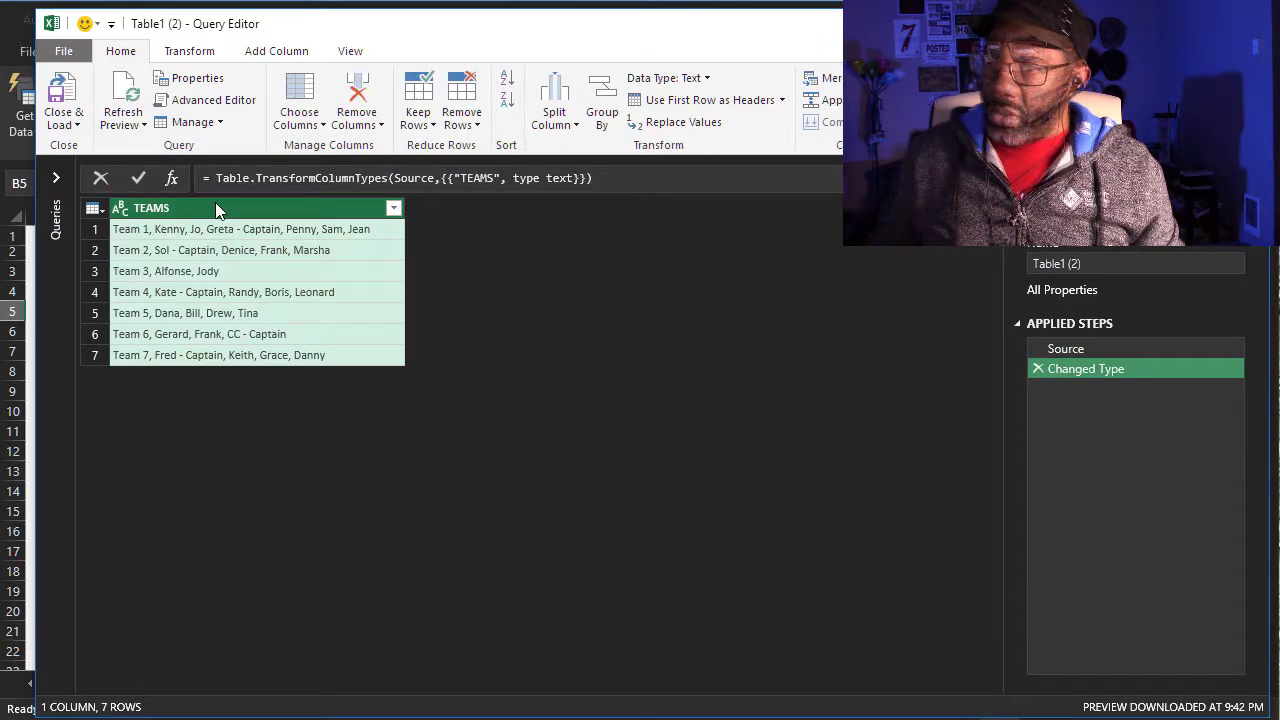
right_click(215, 207)
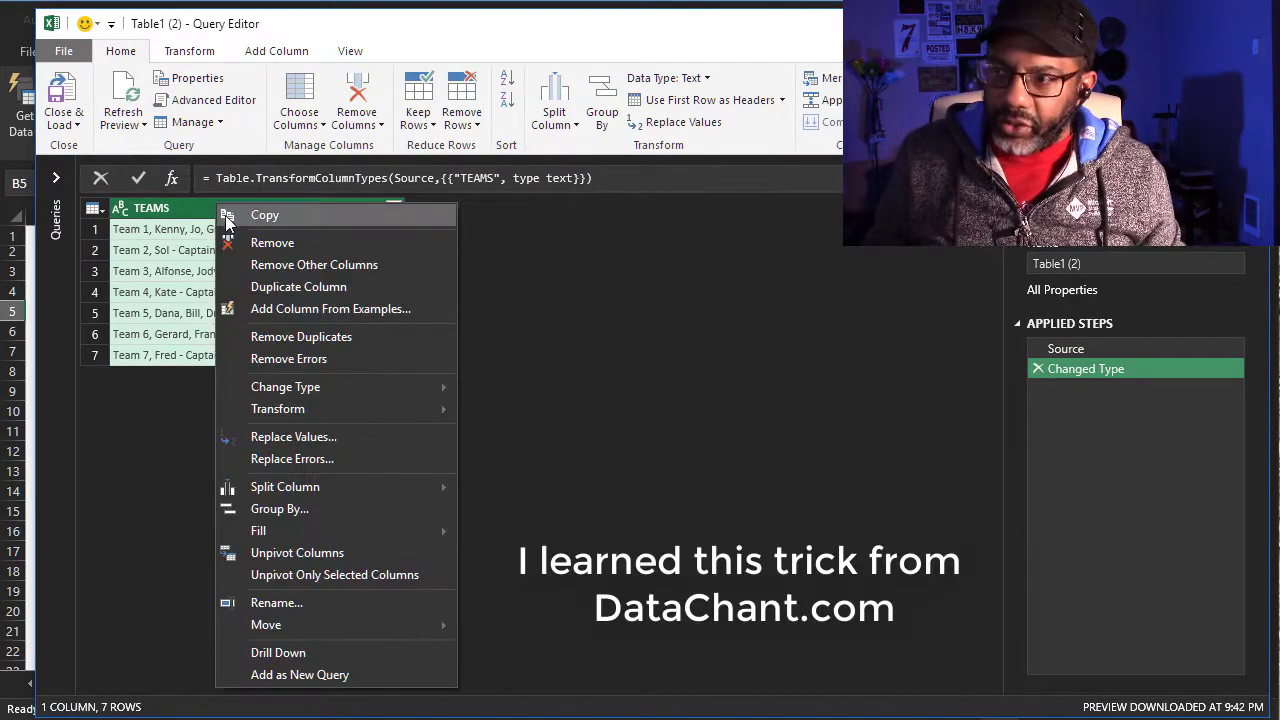
mouse_move(332, 408)
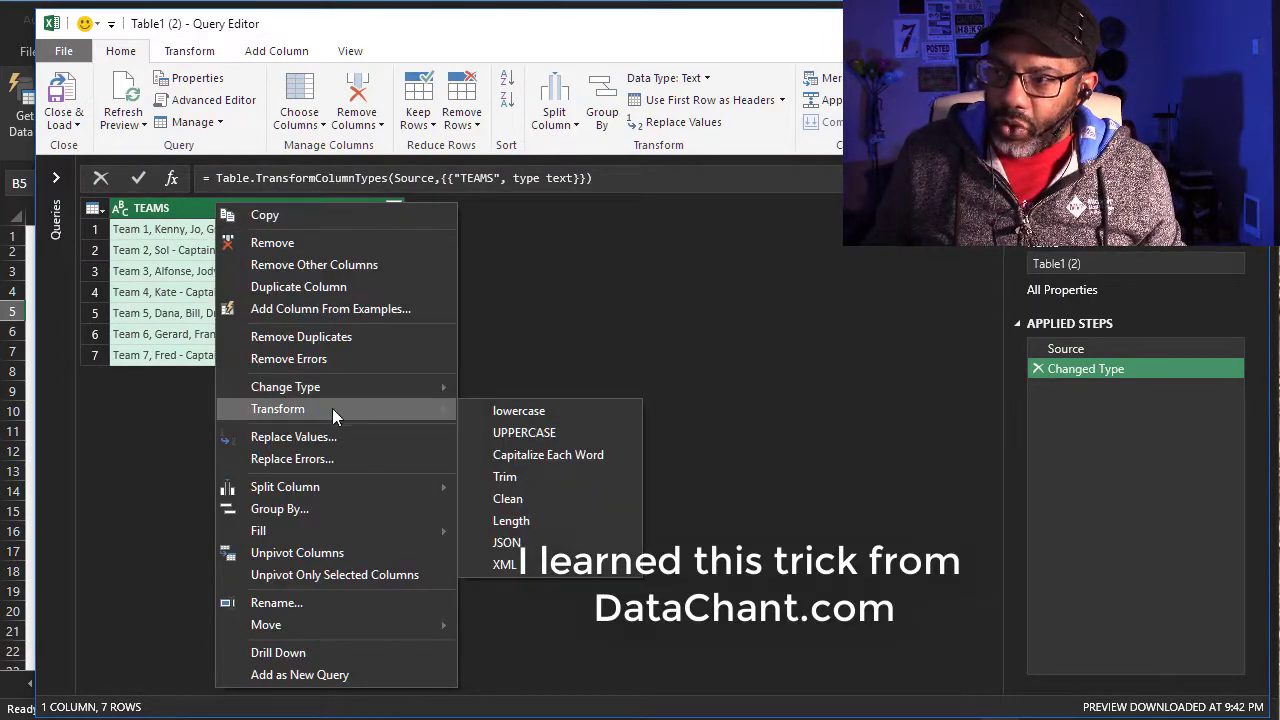
left_click(490, 409)
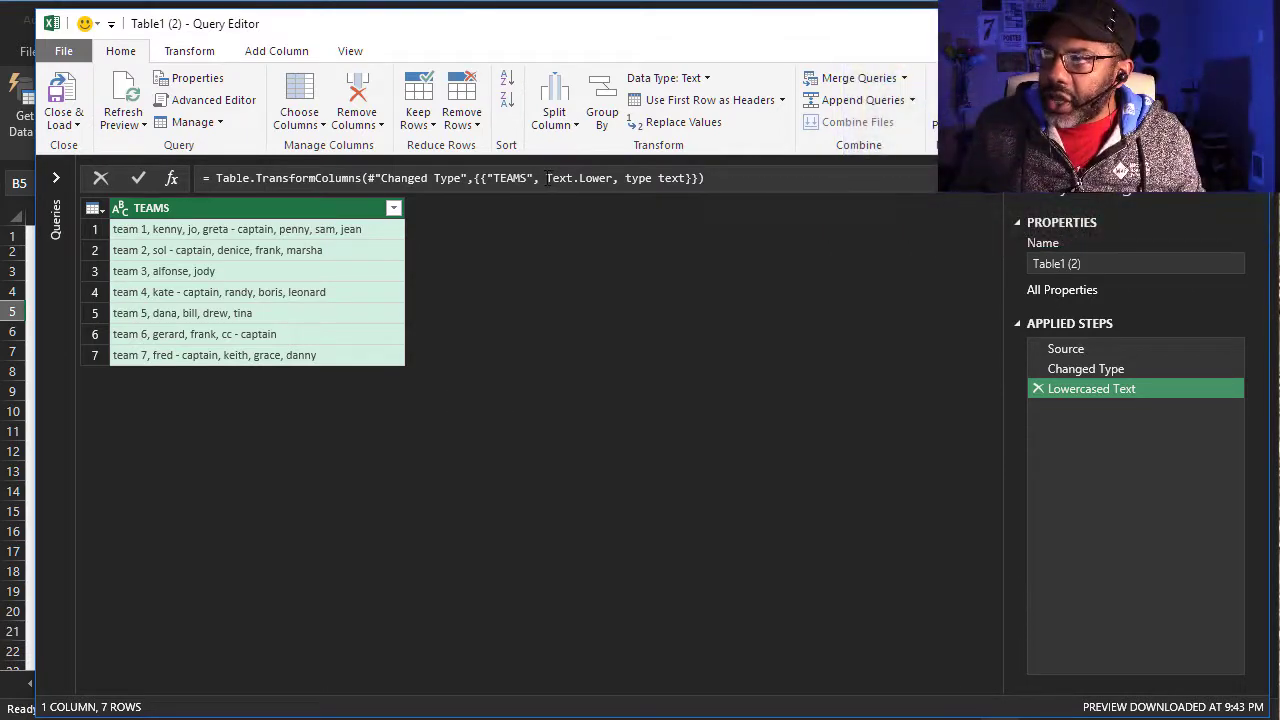
- Replace Text.Lower with Splitter.SplitTextByDelimiter(", ") in the step formula, then preview rows 2 and 6
left_click_drag(547, 178, 589, 178)
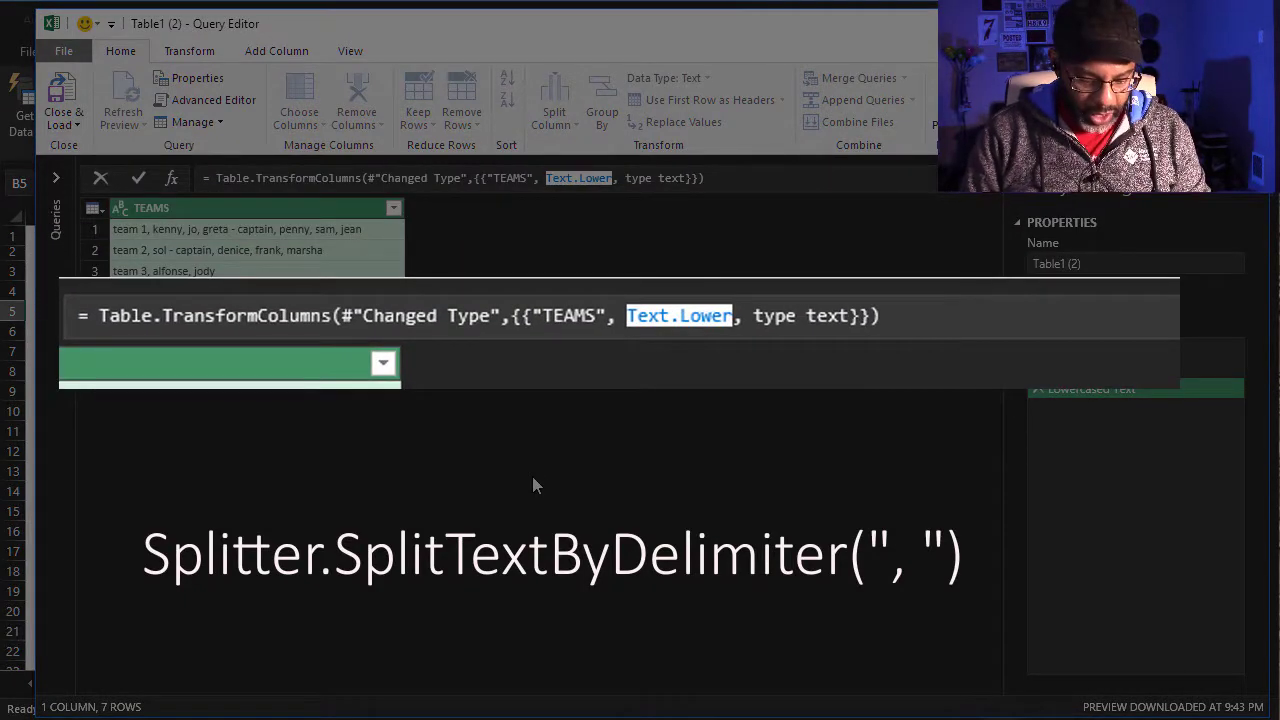
type("Splitte")
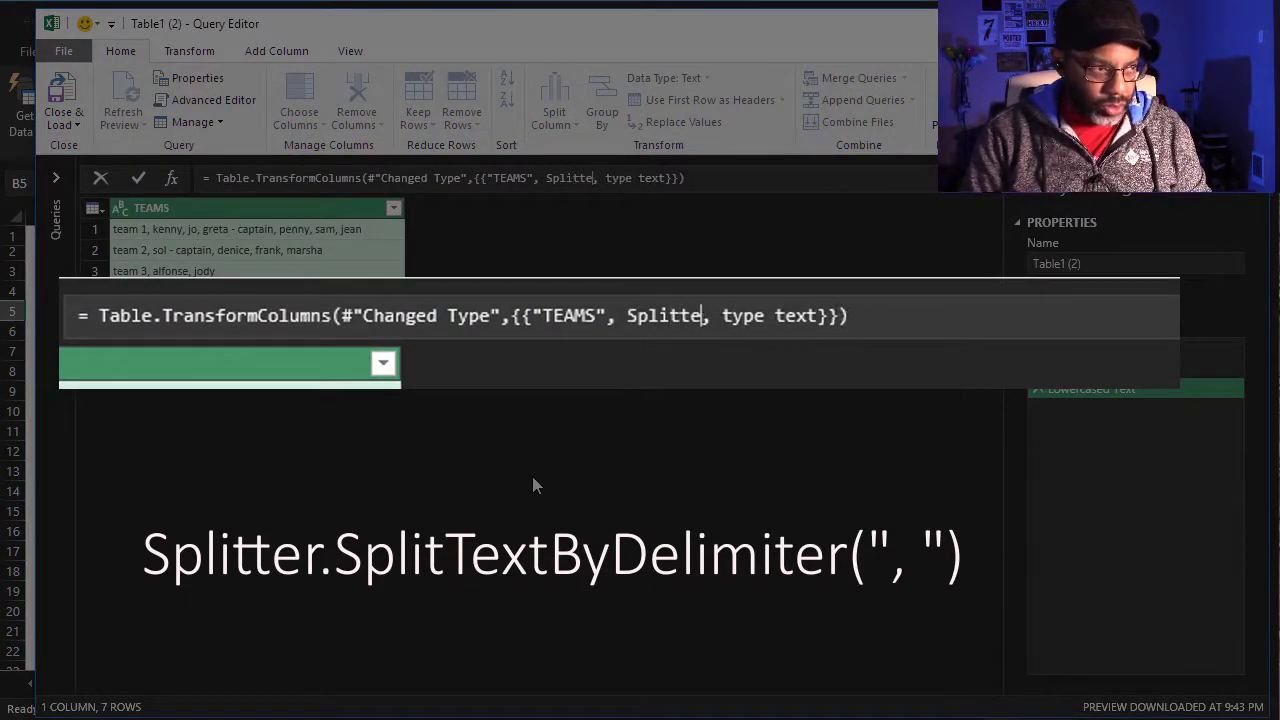
type("r.Split")
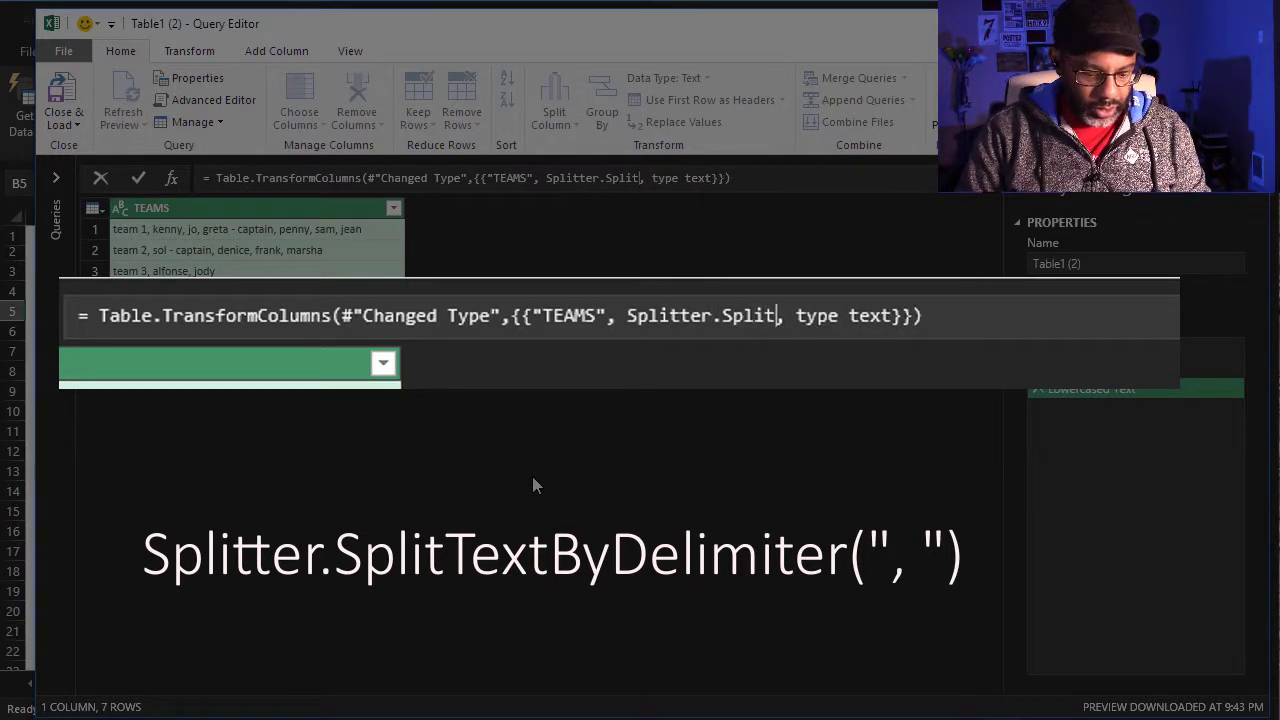
type("TextBy")
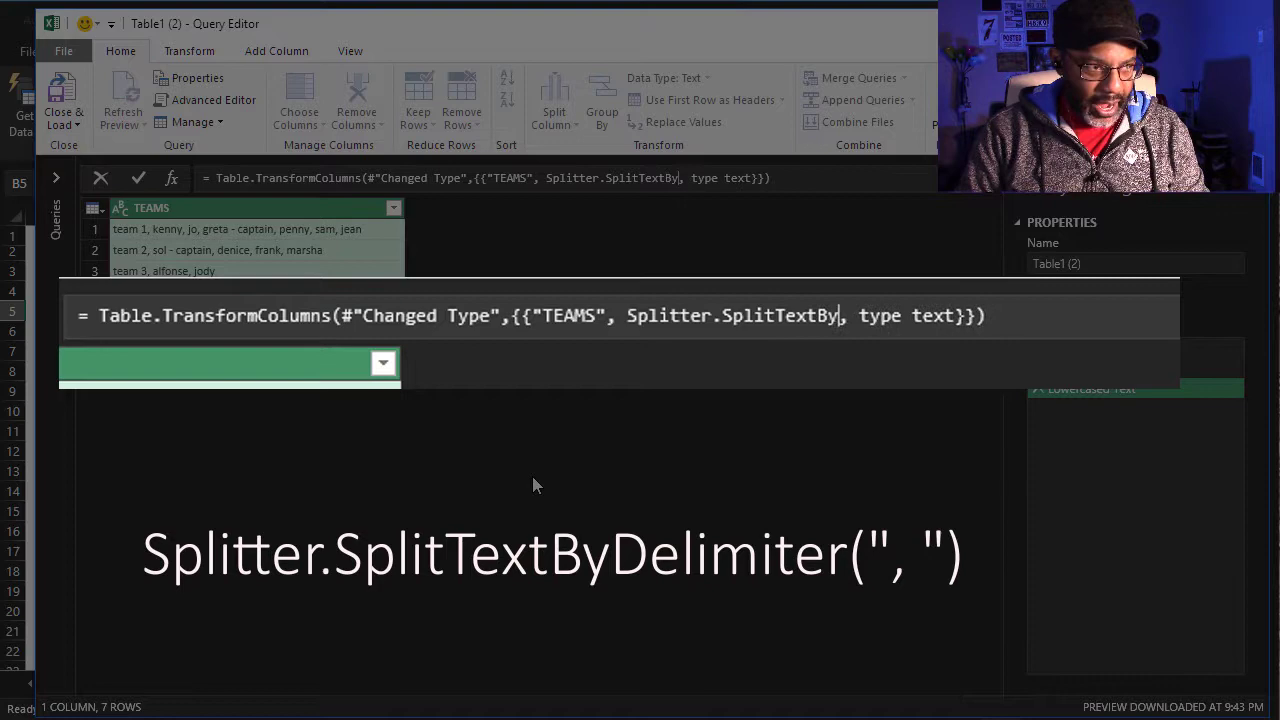
type("Delimiter")
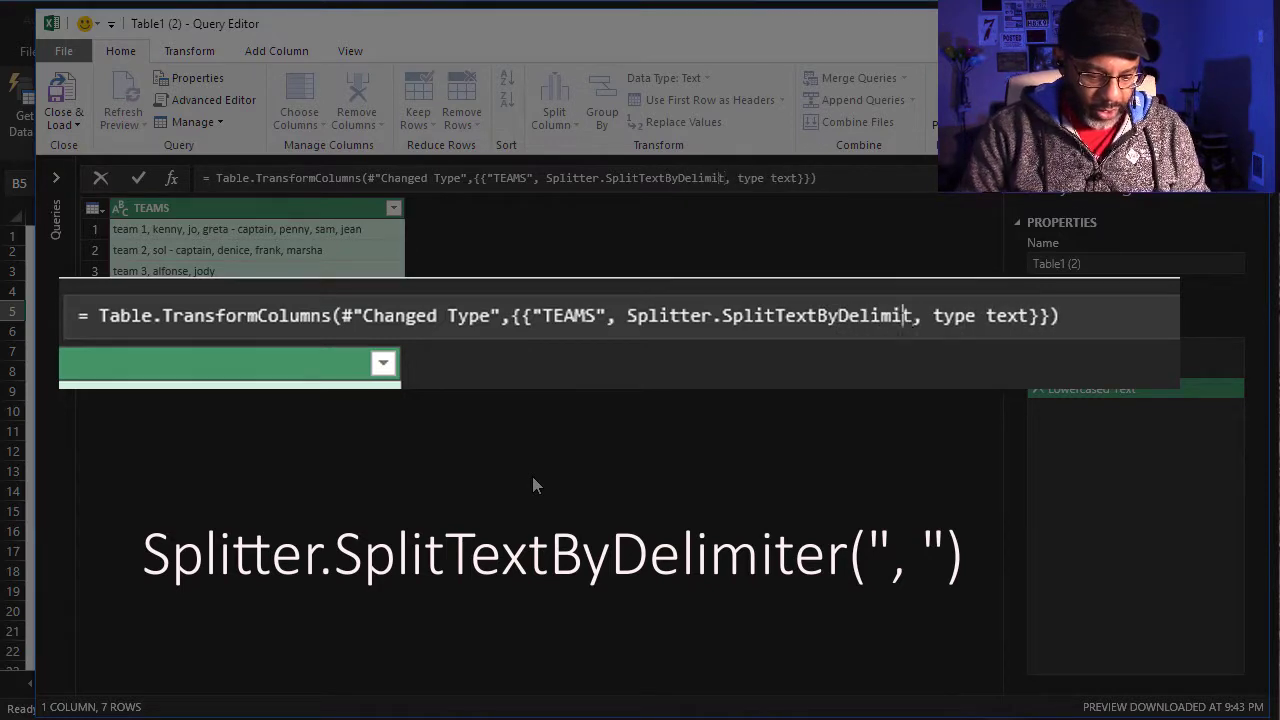
type("(")
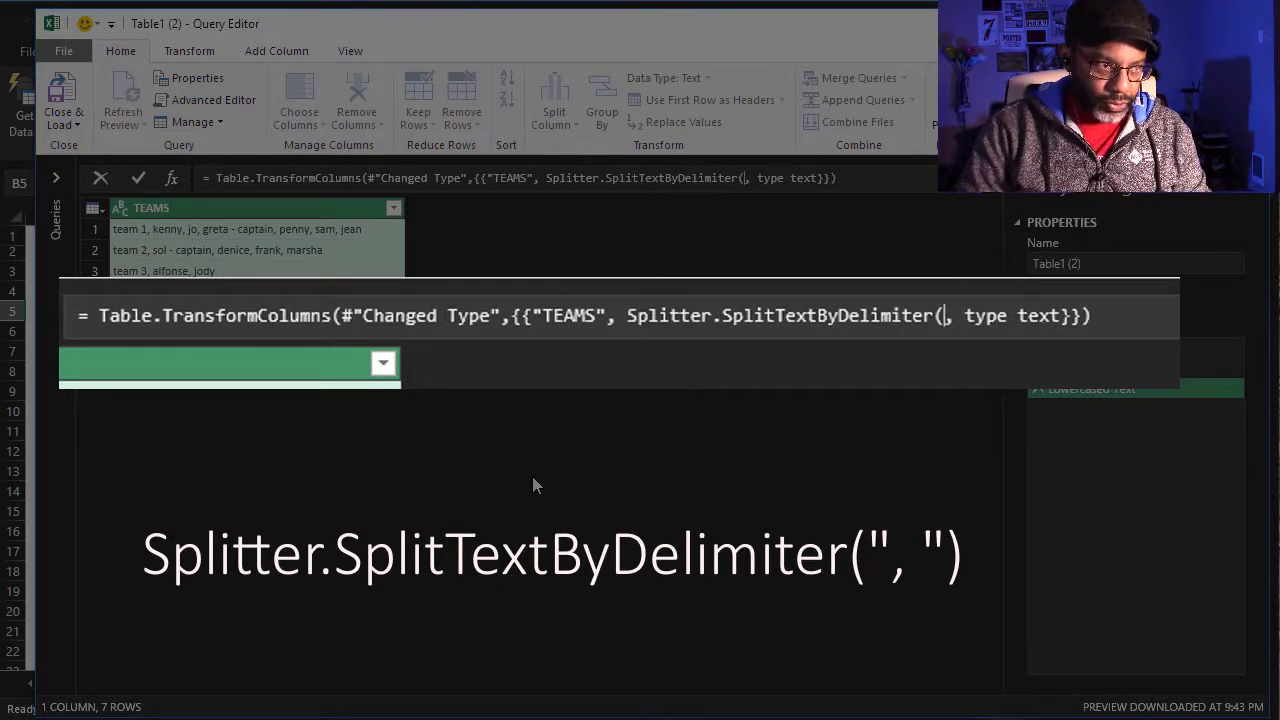
type("\", ")
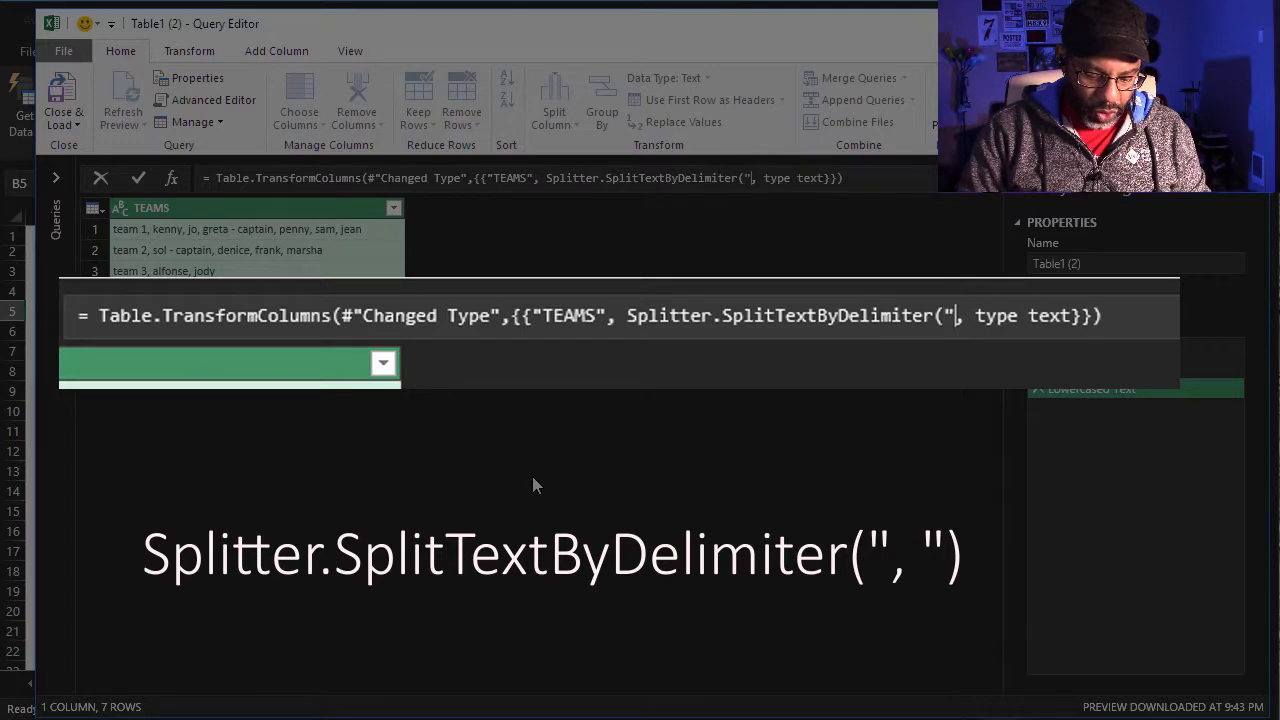
type("\",")
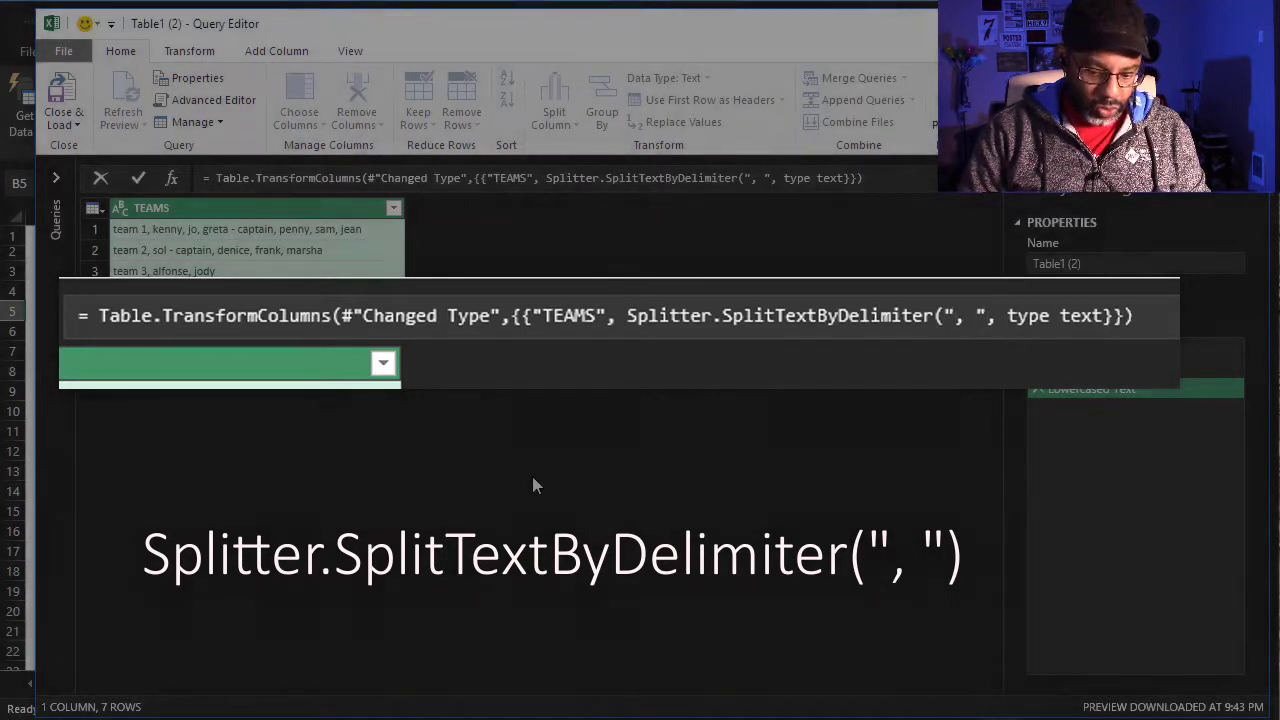
type(")")
key("Return")
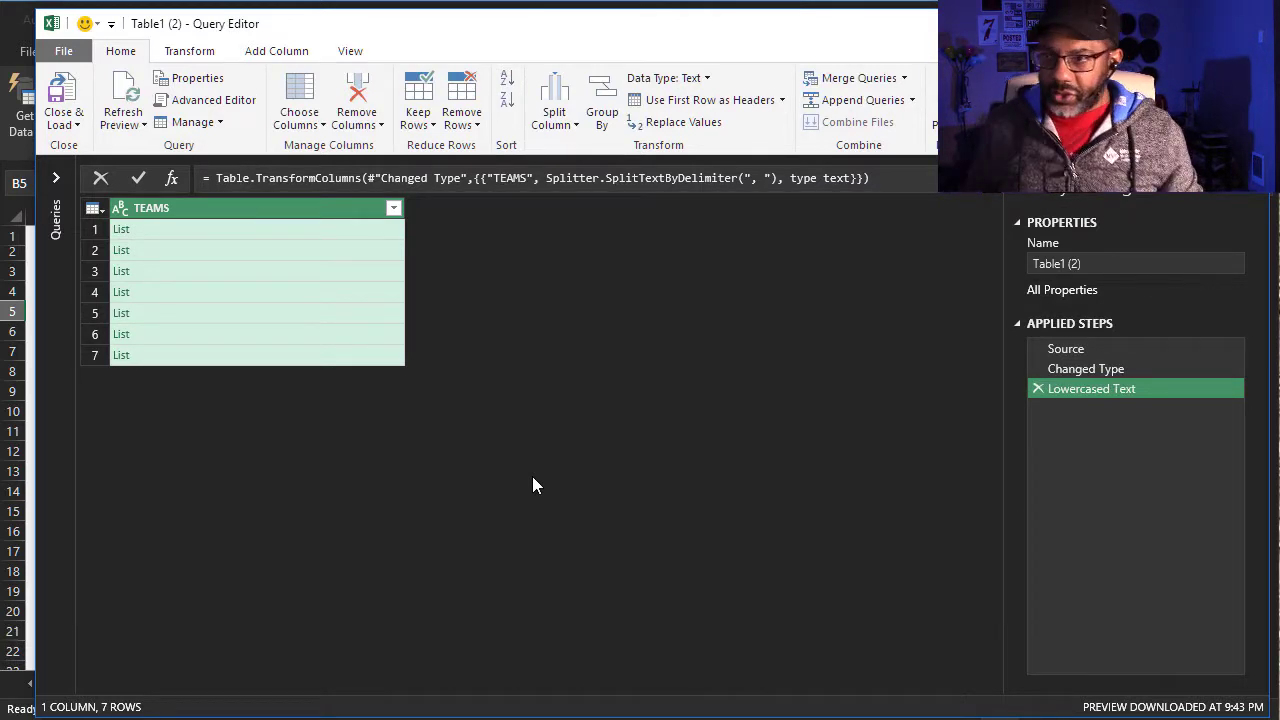
left_click(221, 253)
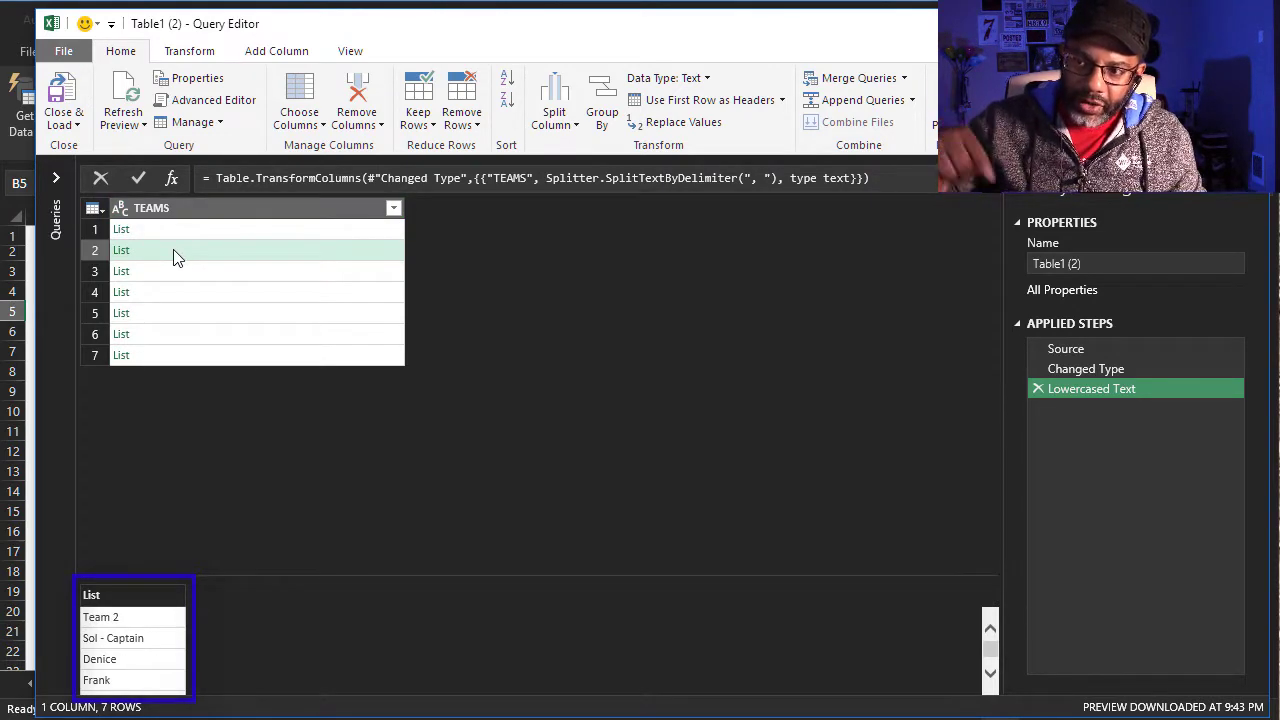
left_click(193, 340)
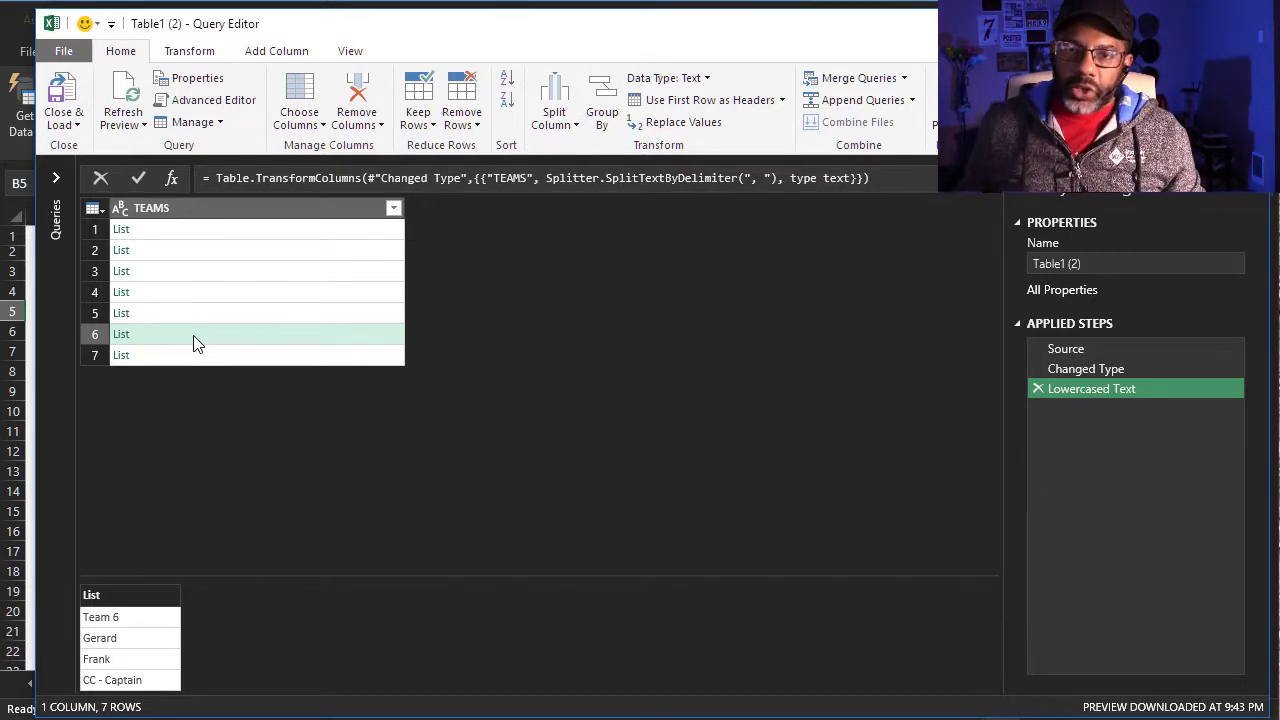
- Convert the TEAMS column to a list, then back to a one-column table
left_click(190, 51)
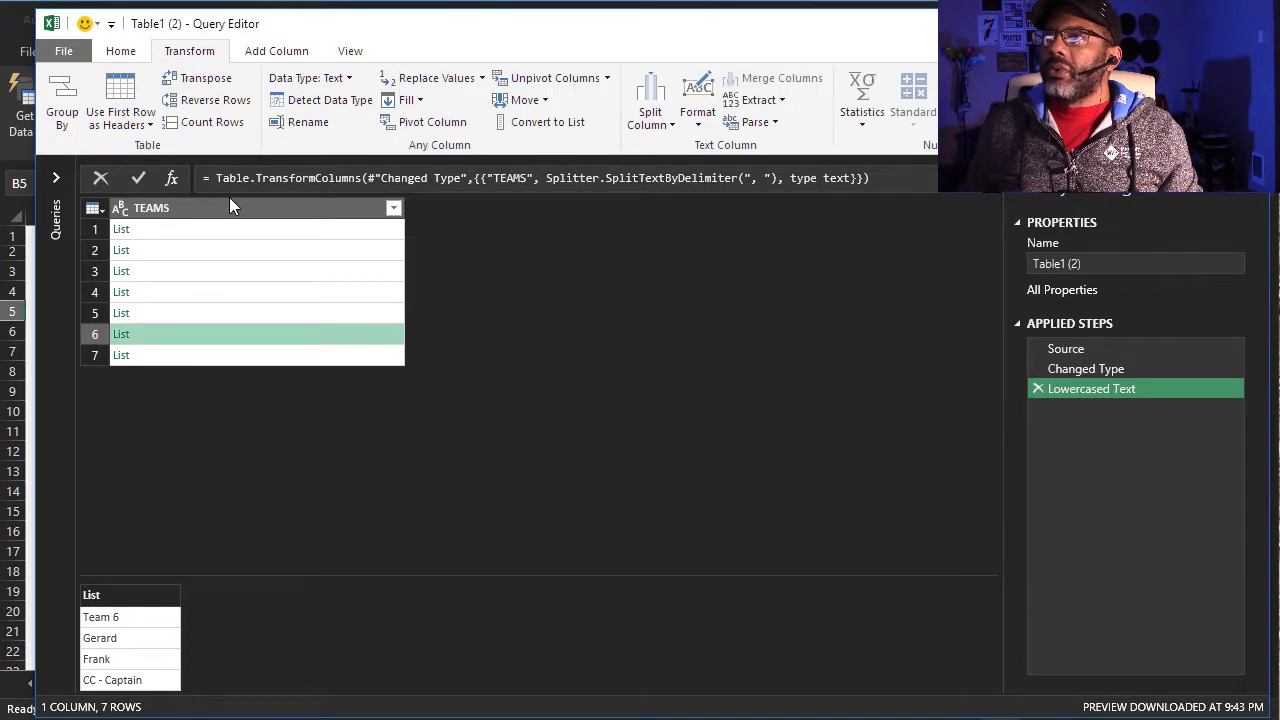
left_click(296, 216)
left_click(528, 126)
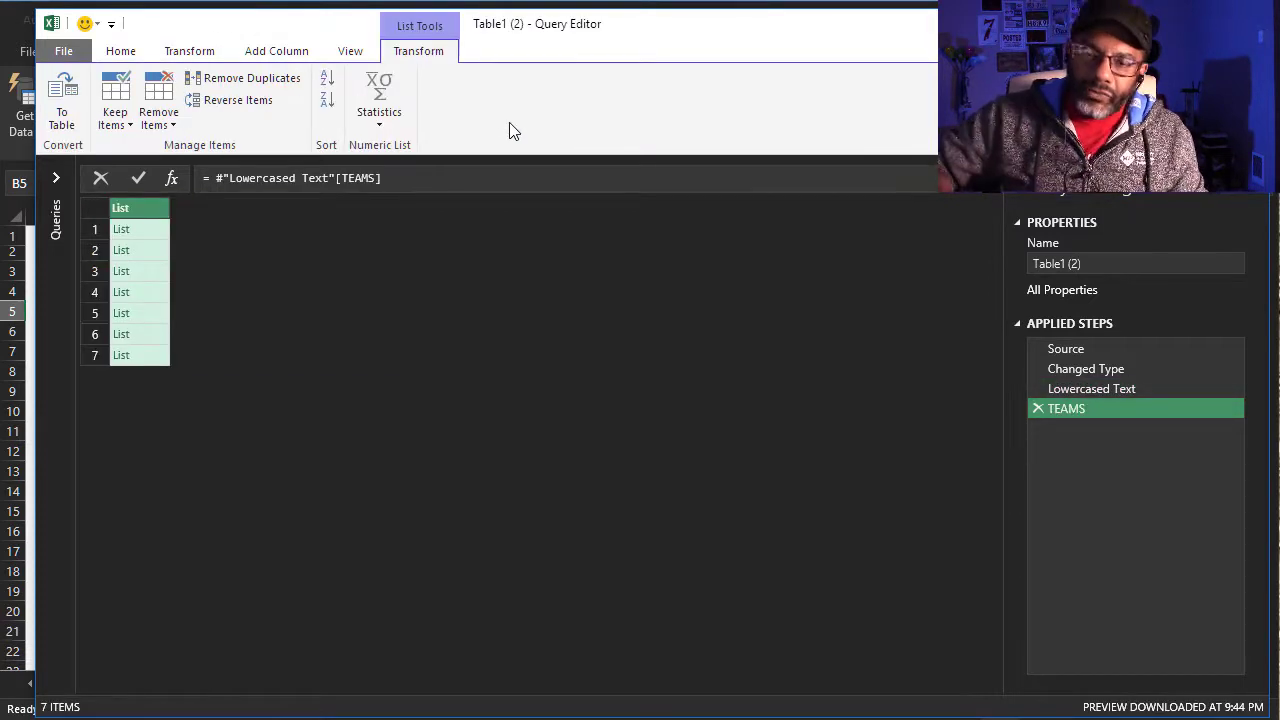
left_click(57, 108)
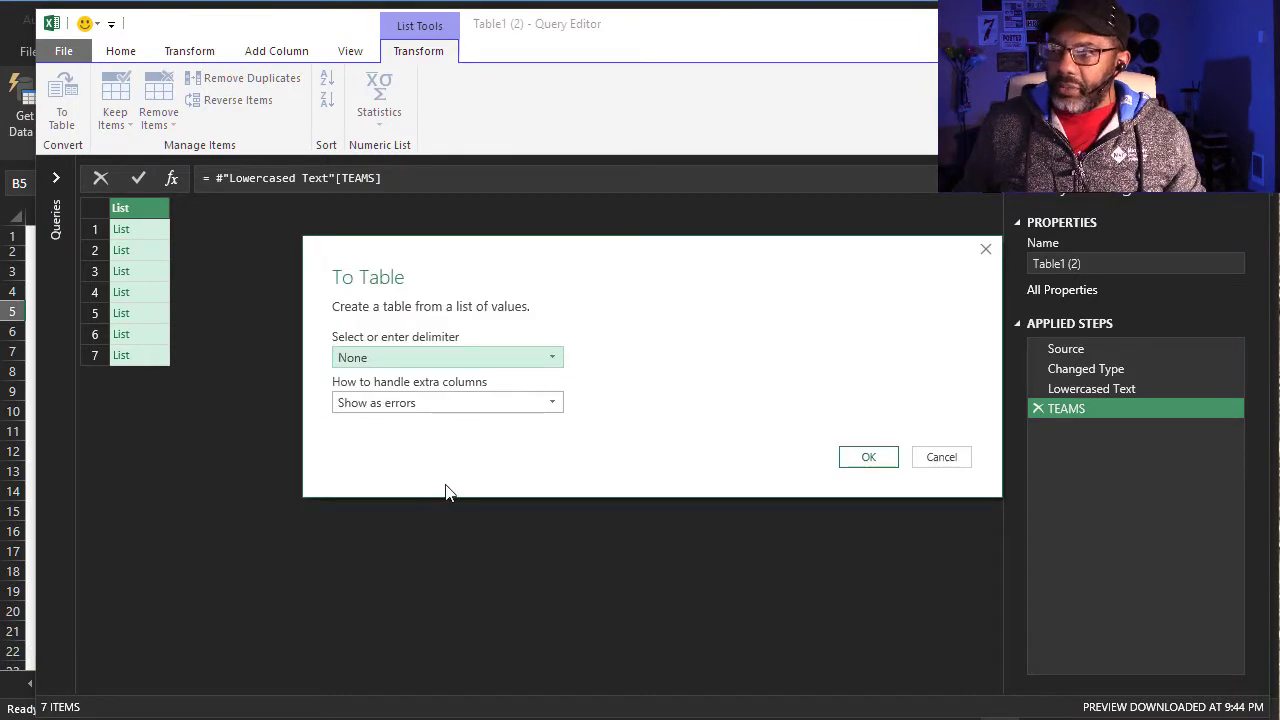
left_click(866, 458)
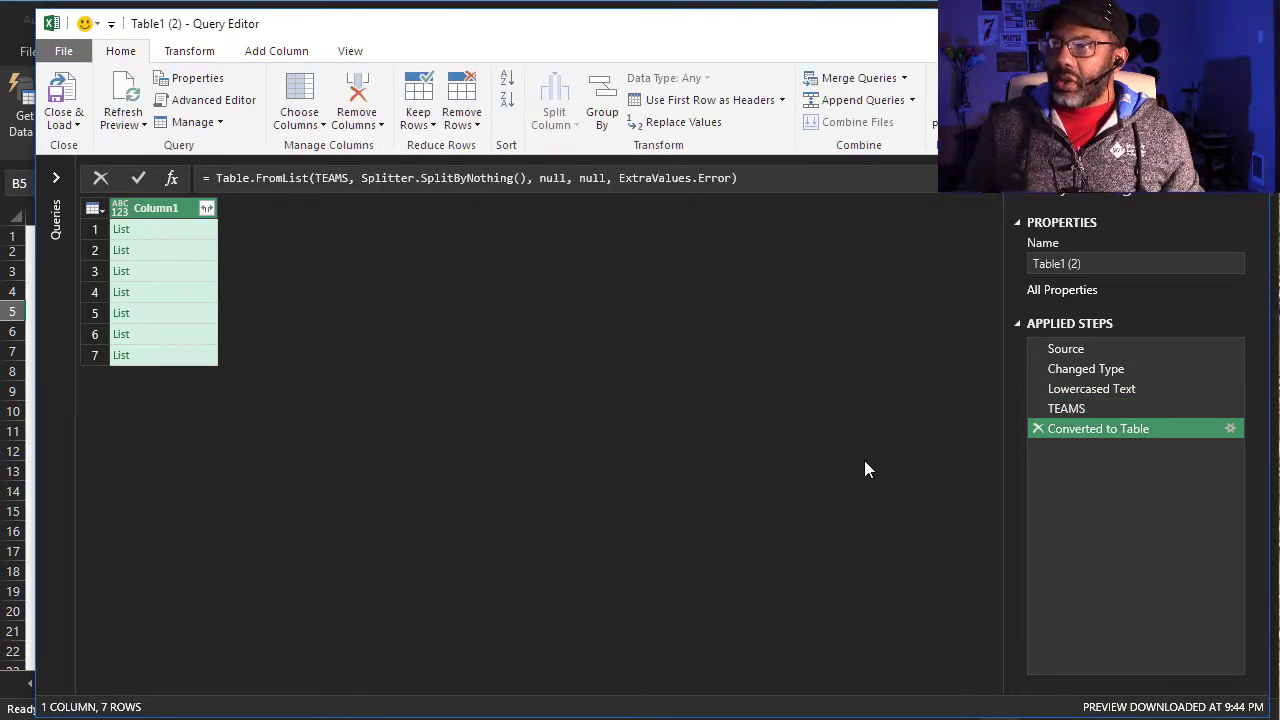
- Expand Column1's lists to new rows, giving 34 rows of labels and members
left_click(205, 212)
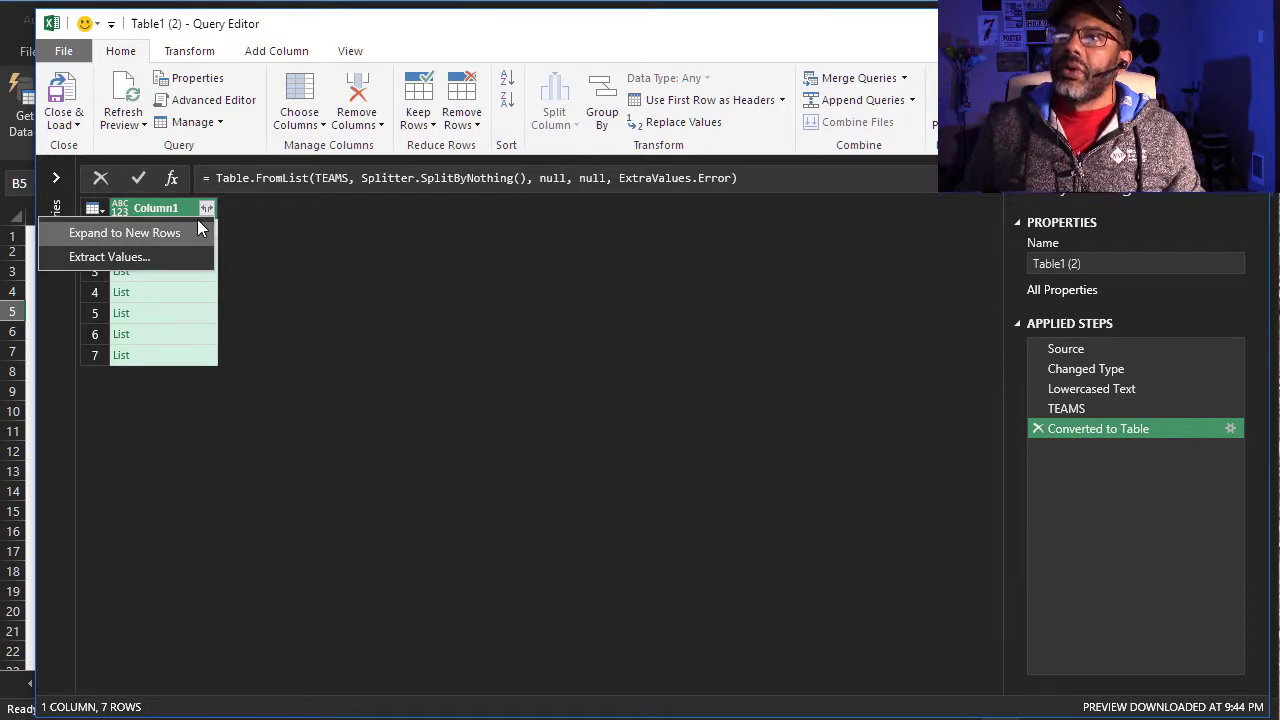
left_click(175, 237)
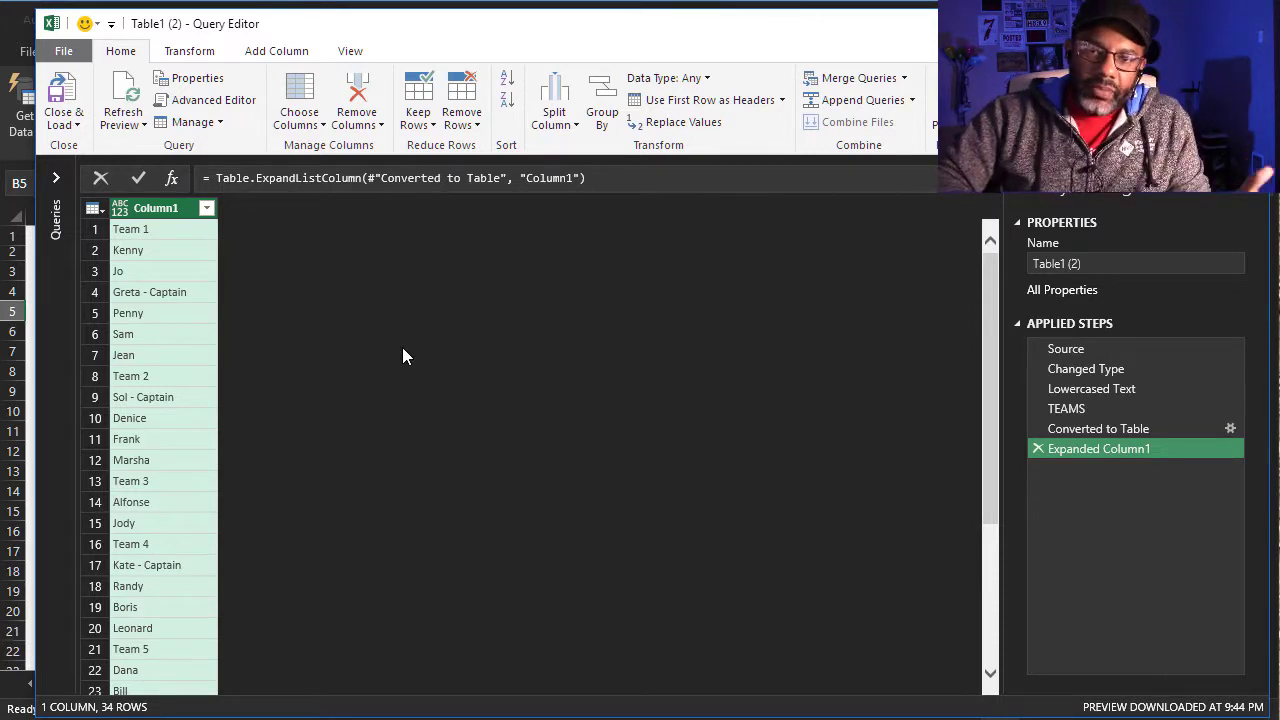
- Add a conditional column named Team with the rule Column1 begins with 'Team'
left_click(285, 51)
left_click(290, 78)
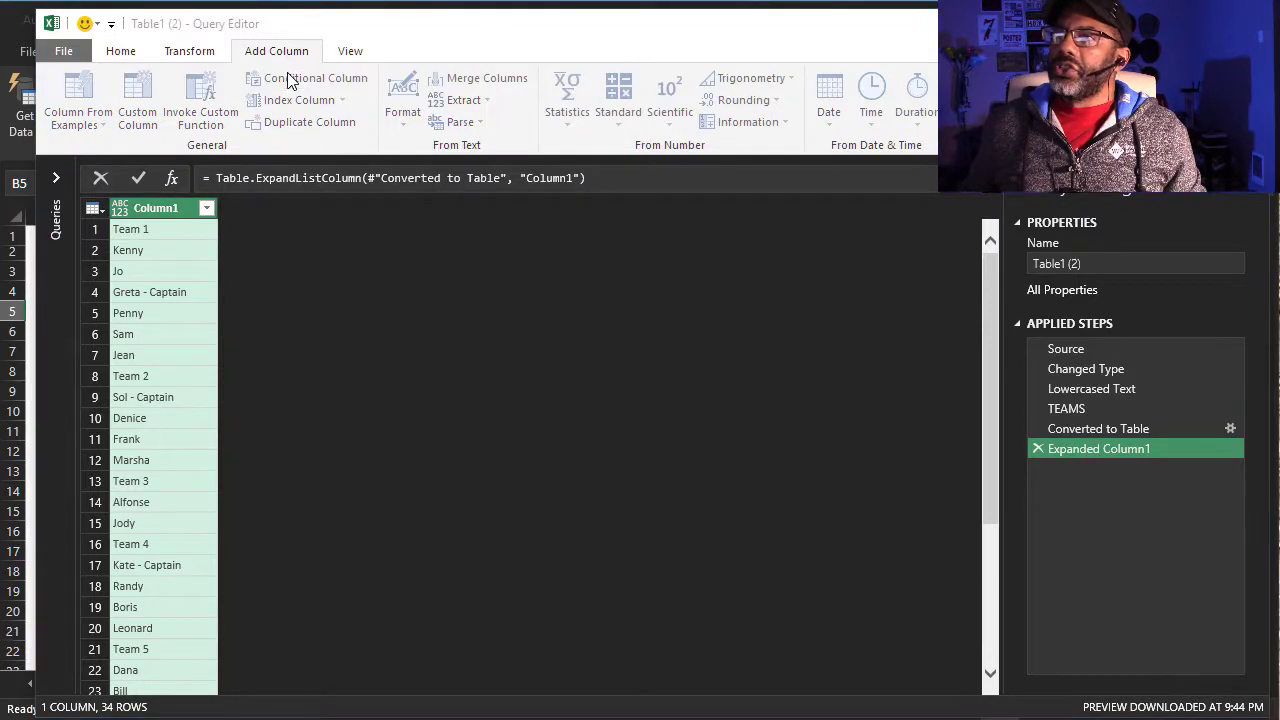
type("Team")
left_click(353, 362)
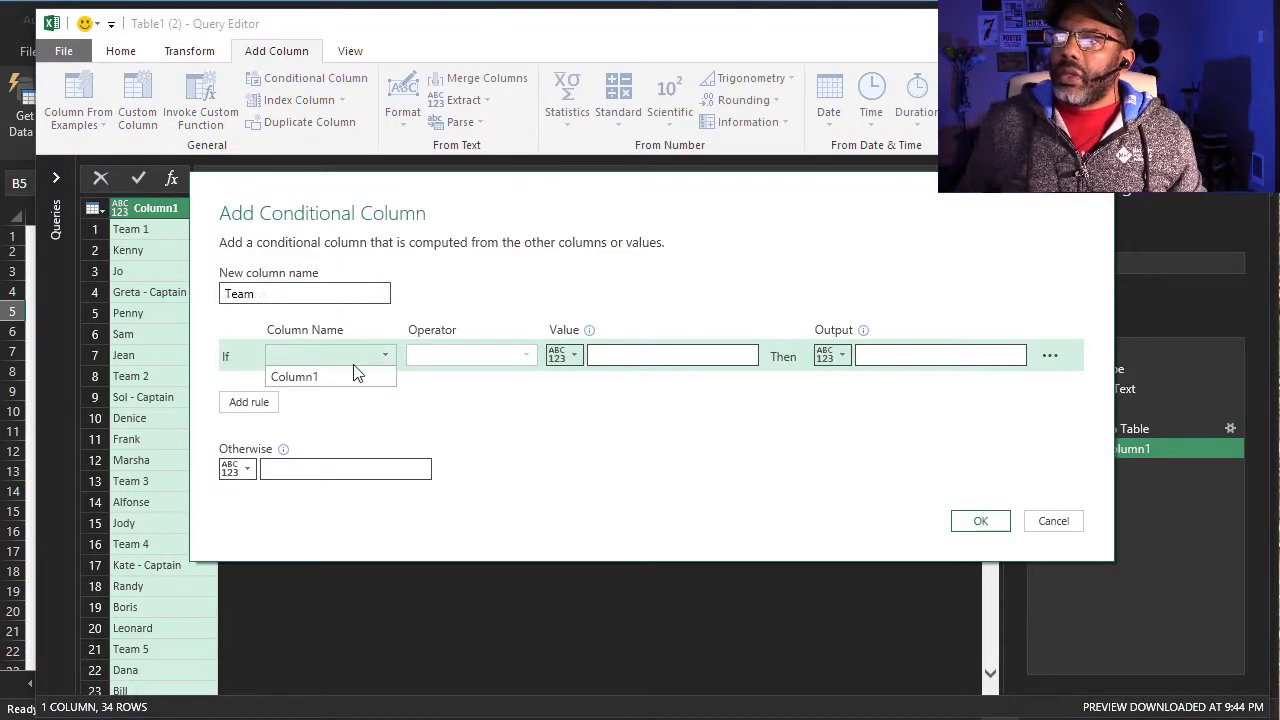
left_click(354, 375)
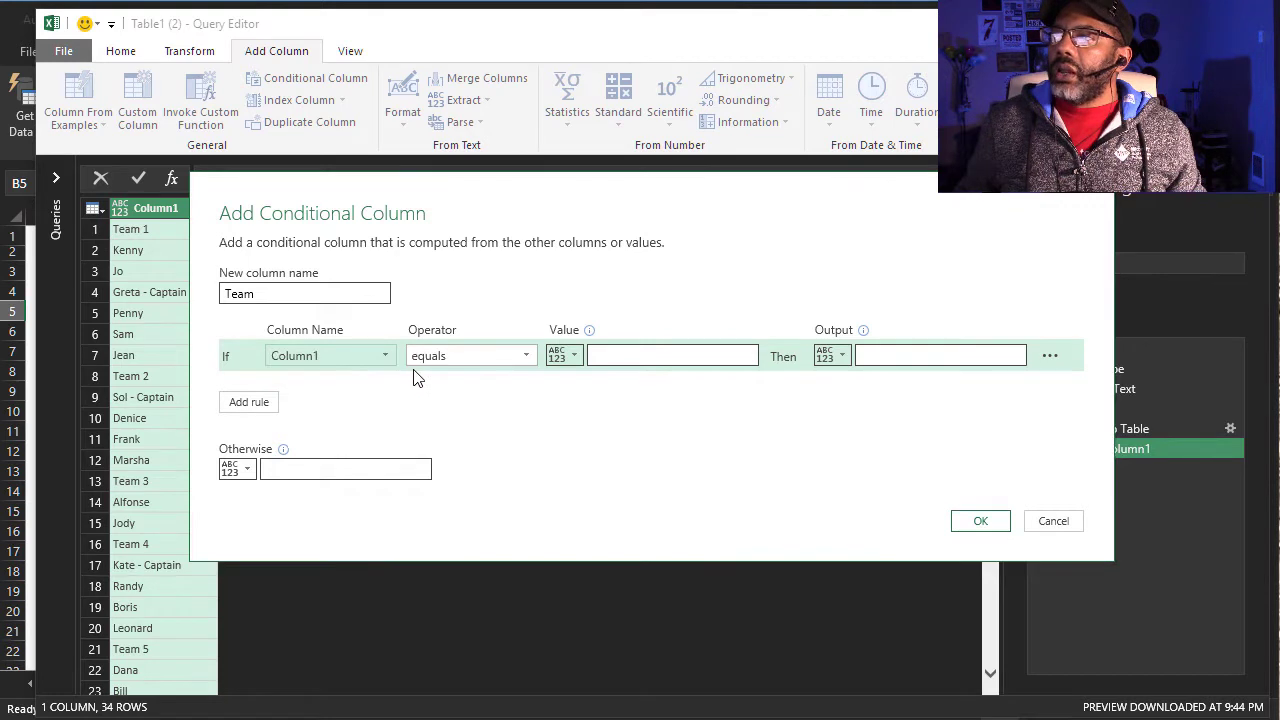
left_click(477, 356)
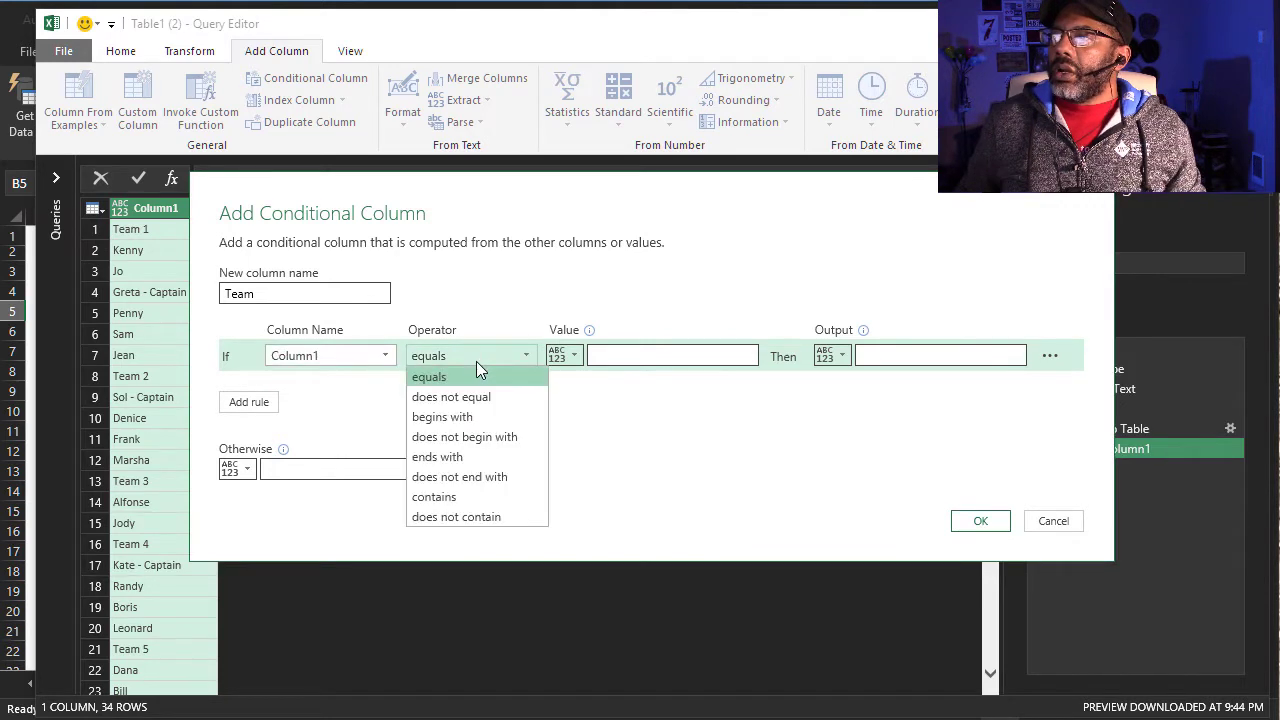
left_click(476, 419)
left_click(627, 358)
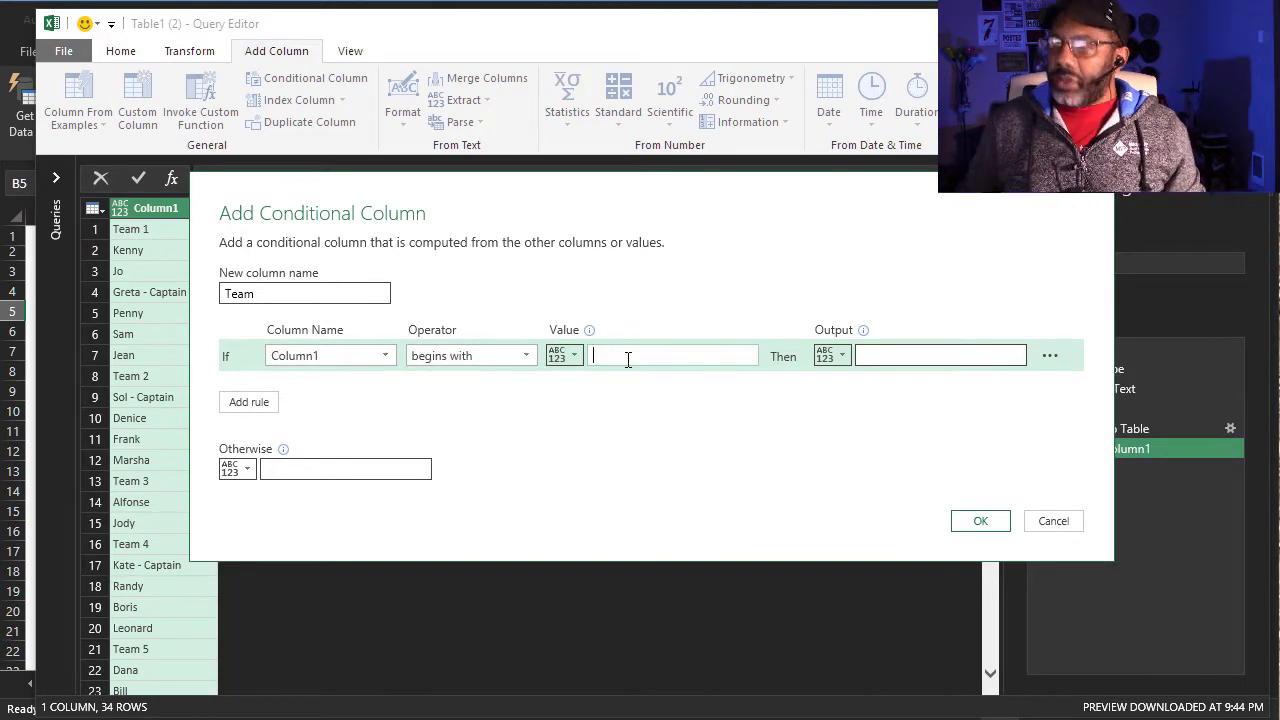
type("Team")
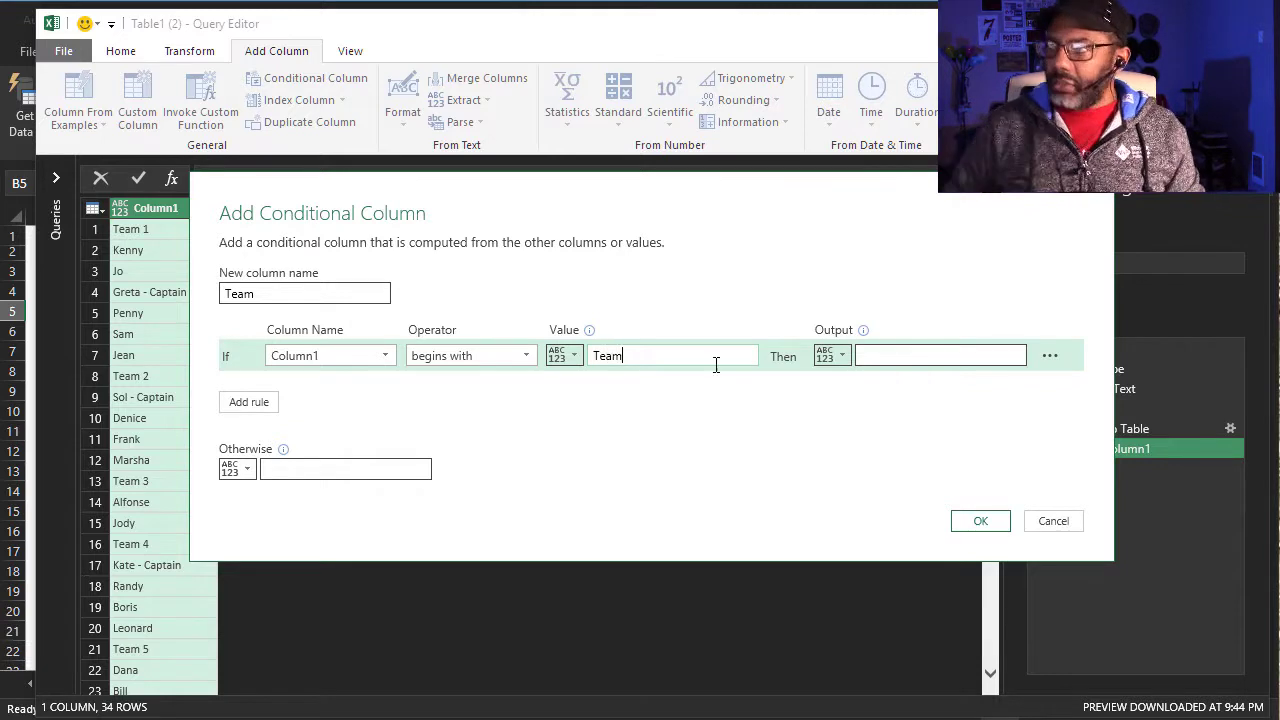
- Make the Team column output Column1 when matched and null otherwise, then confirm
left_click(832, 358)
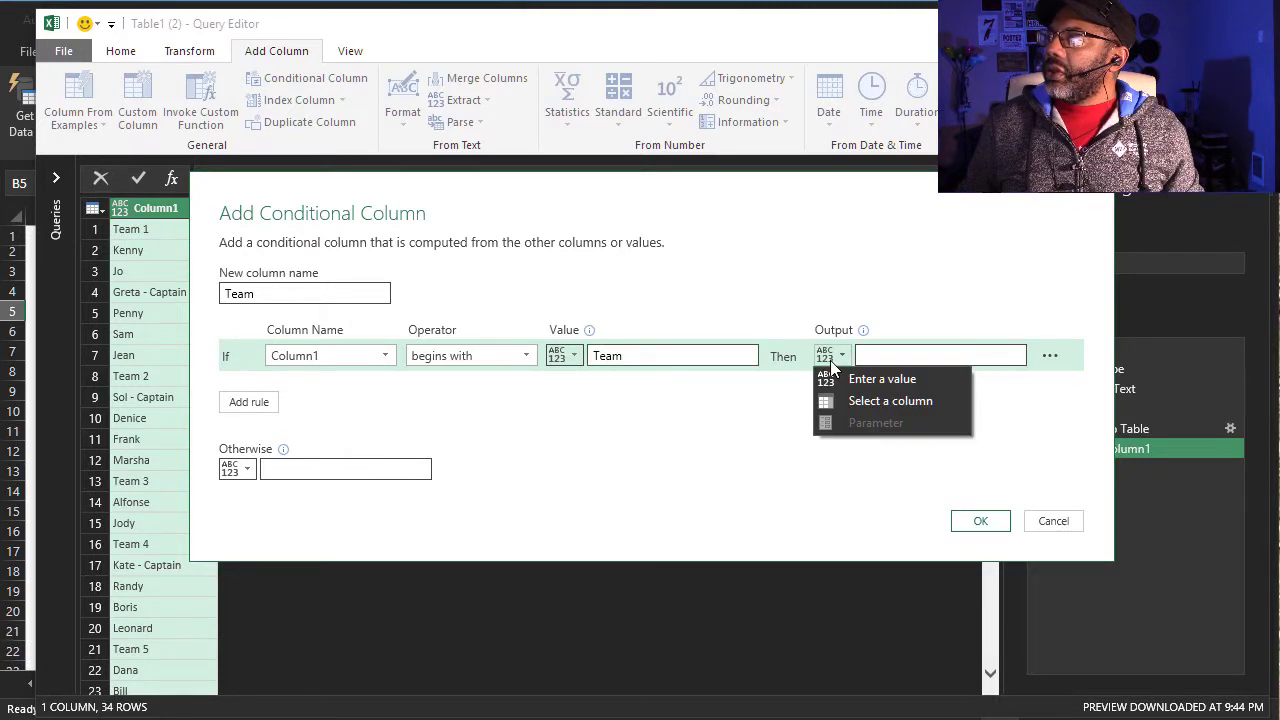
left_click(863, 399)
left_click(920, 360)
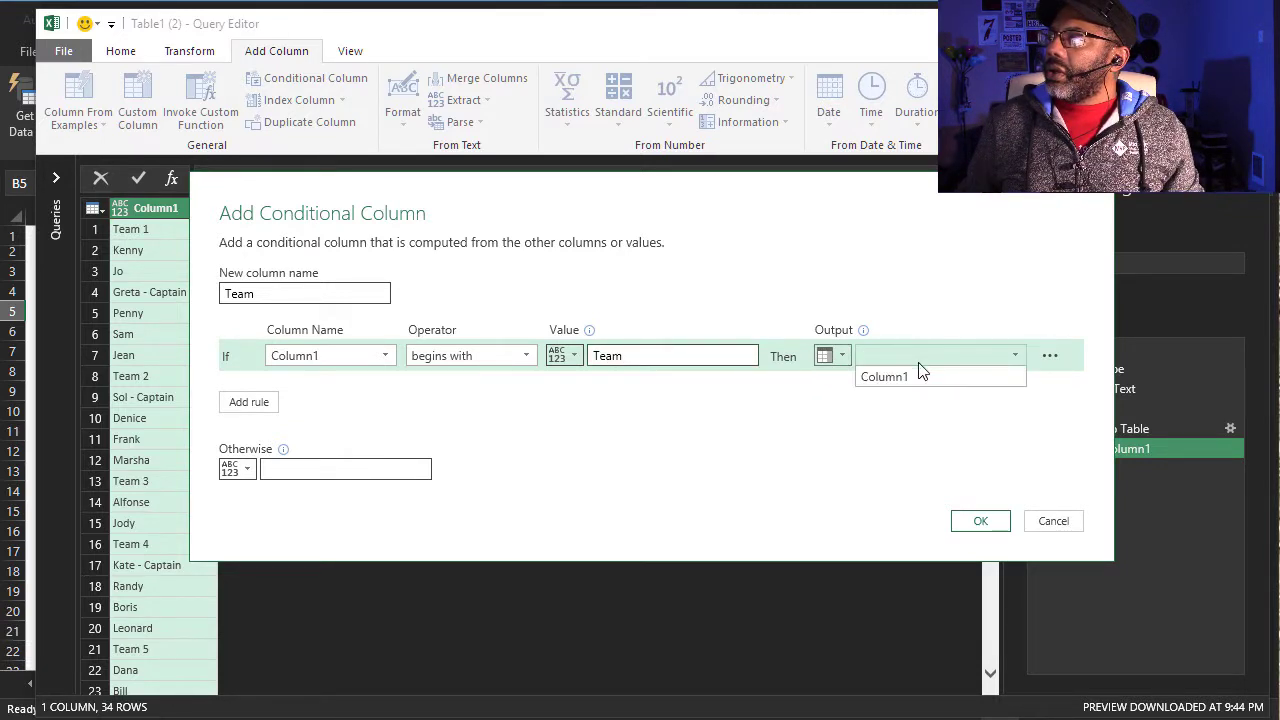
left_click(917, 380)
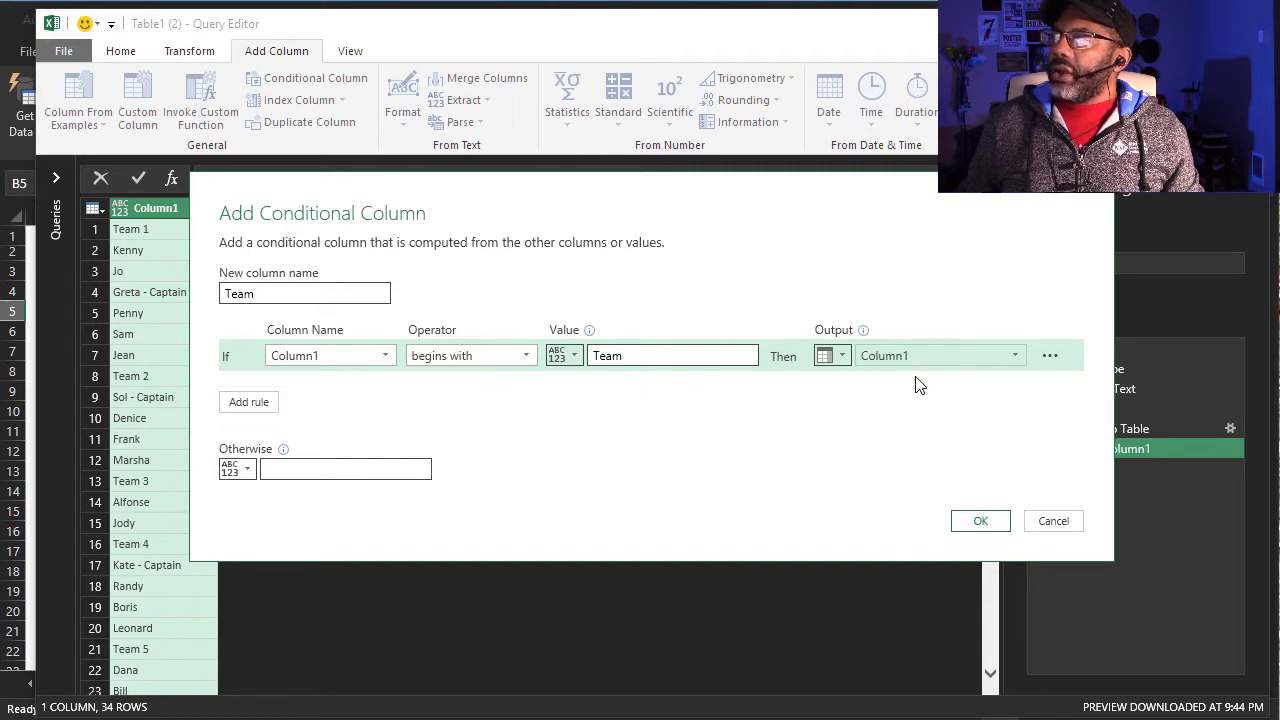
left_click(393, 467)
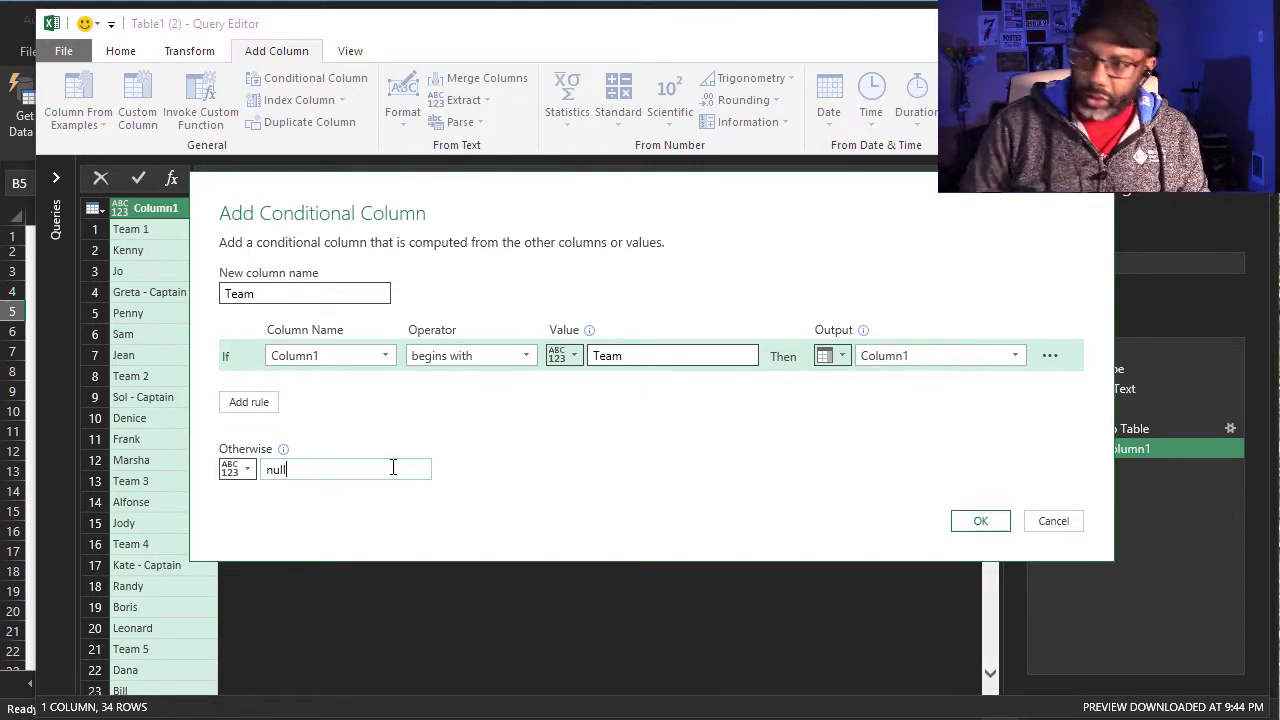
type("null")
left_click(966, 525)
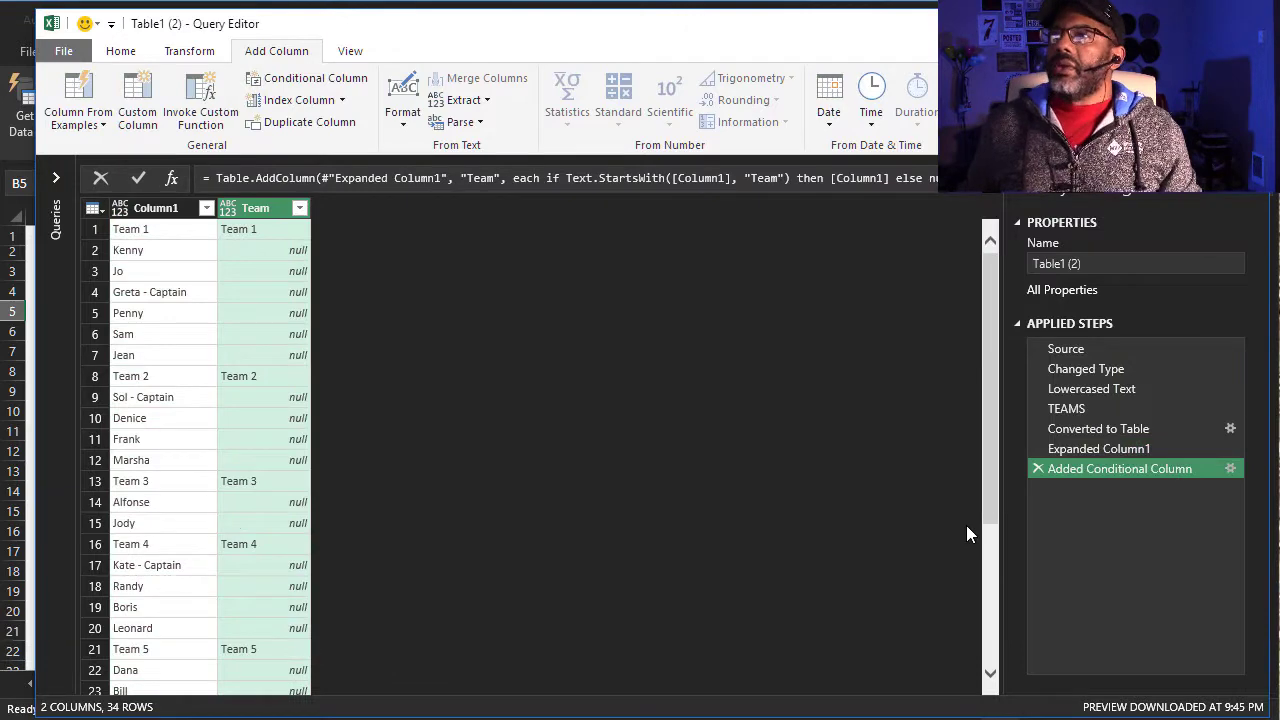
- Fill the Team column down so every member row gets its team label
right_click(248, 208)
mouse_move(321, 537)
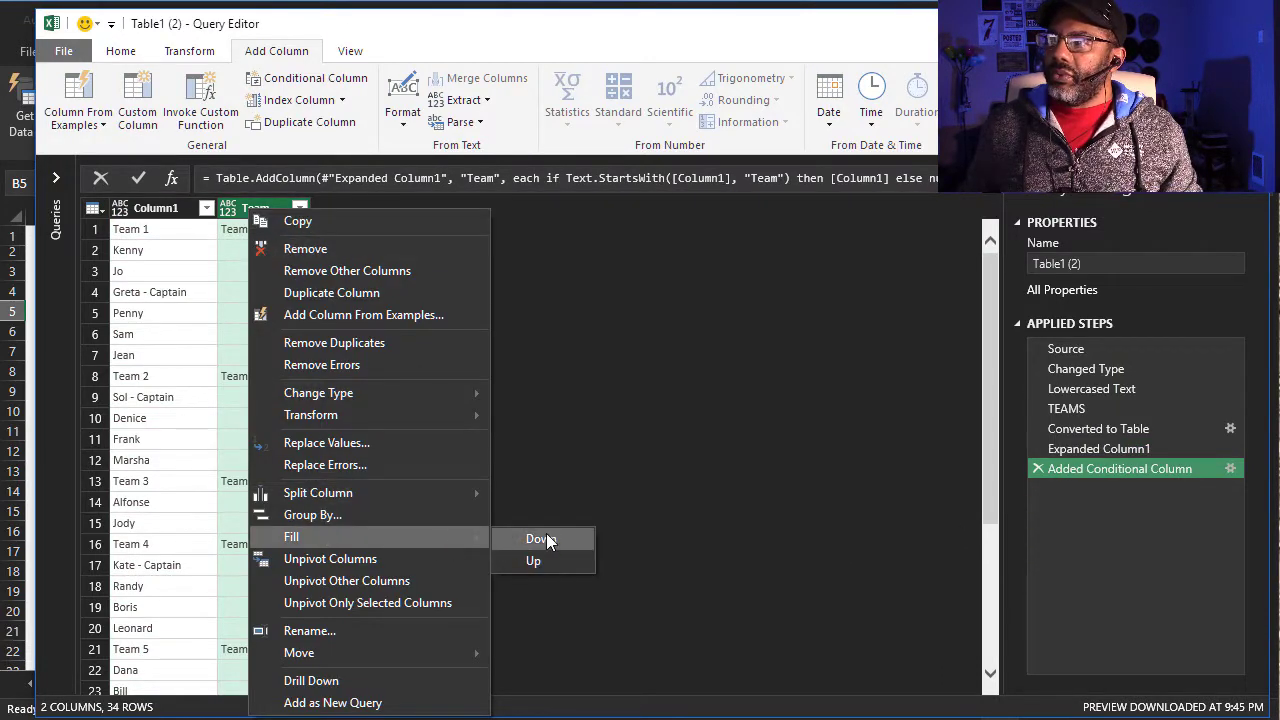
left_click(537, 537)
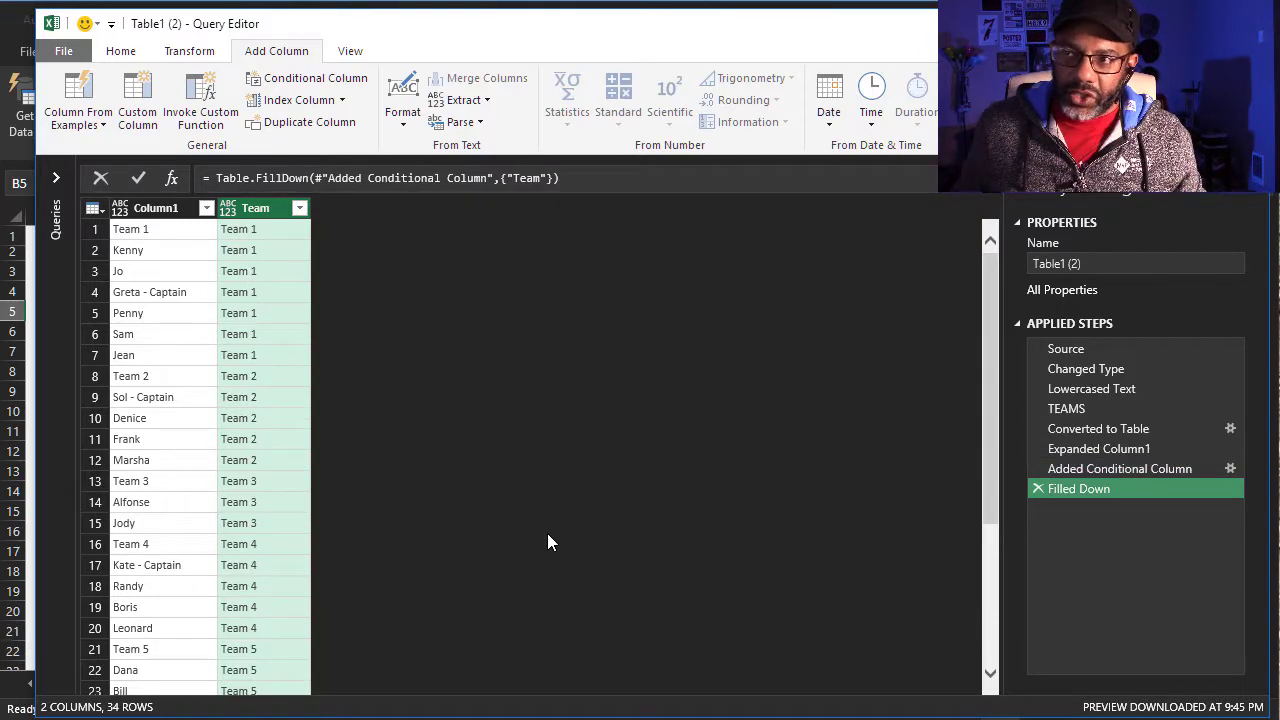
- Filter out Column1 rows beginning with 'Team' and move Team before Column1
left_click(206, 208)
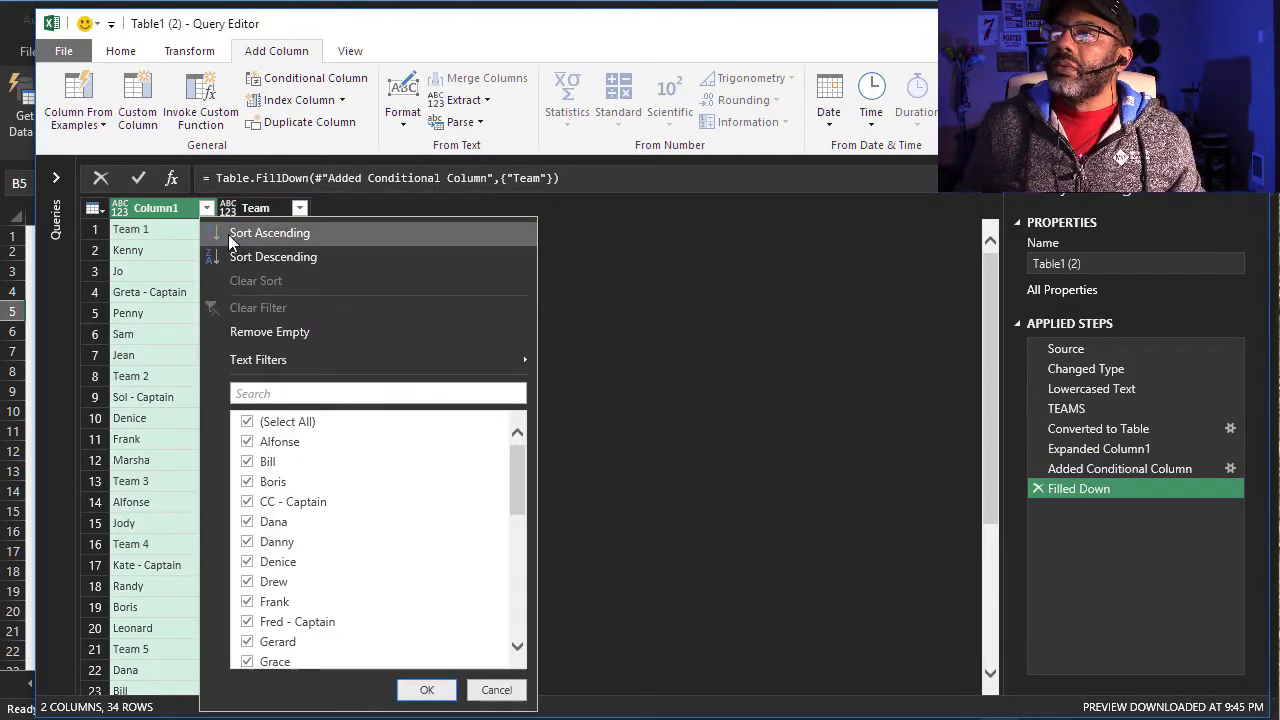
mouse_move(402, 362)
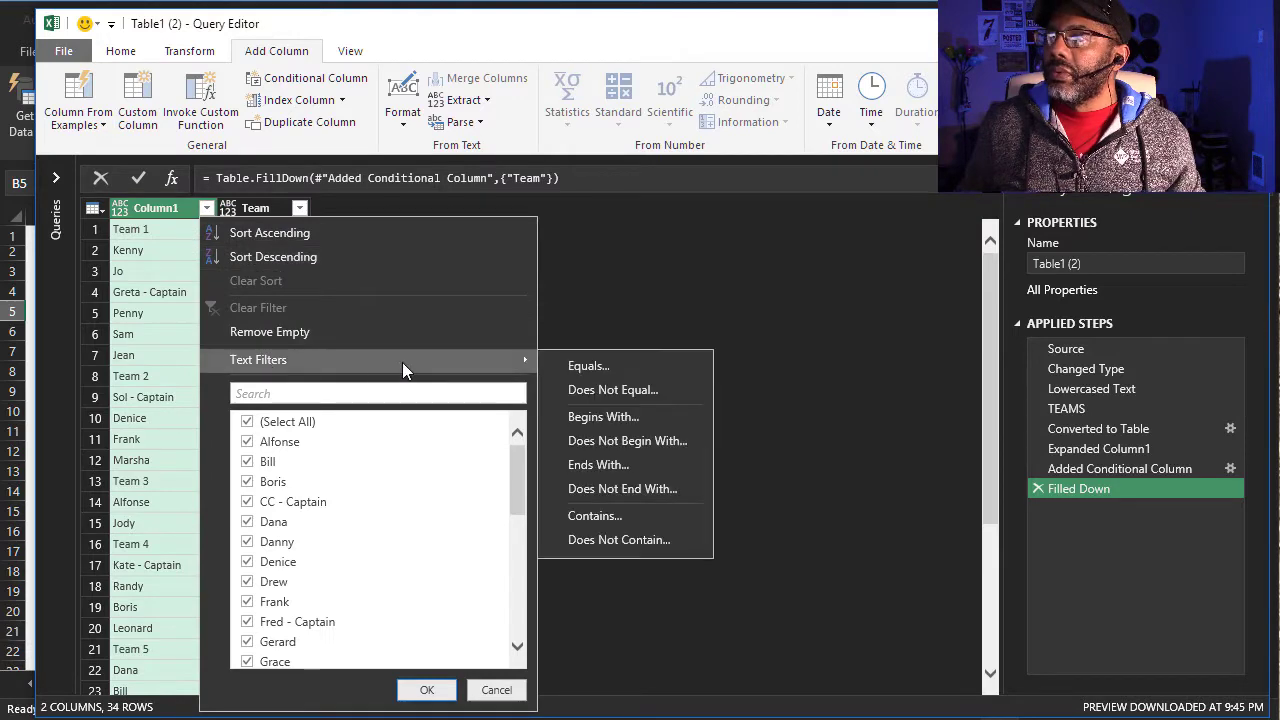
left_click(599, 421)
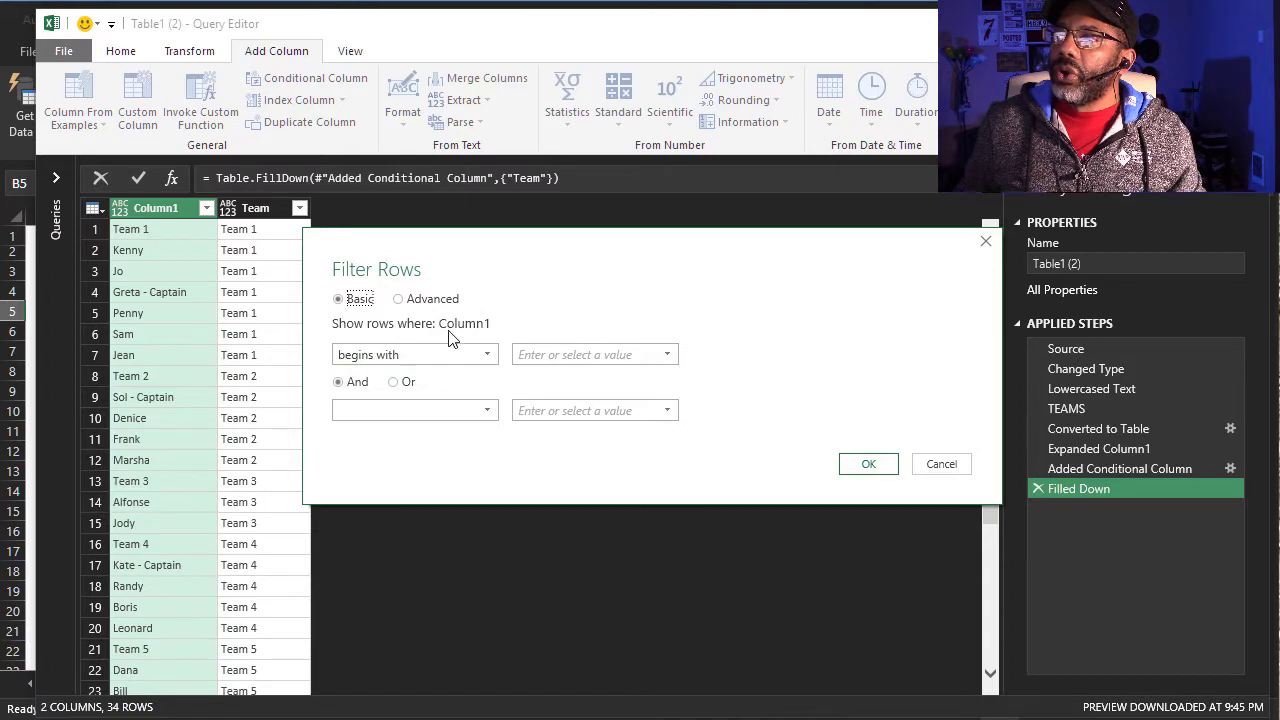
left_click(460, 355)
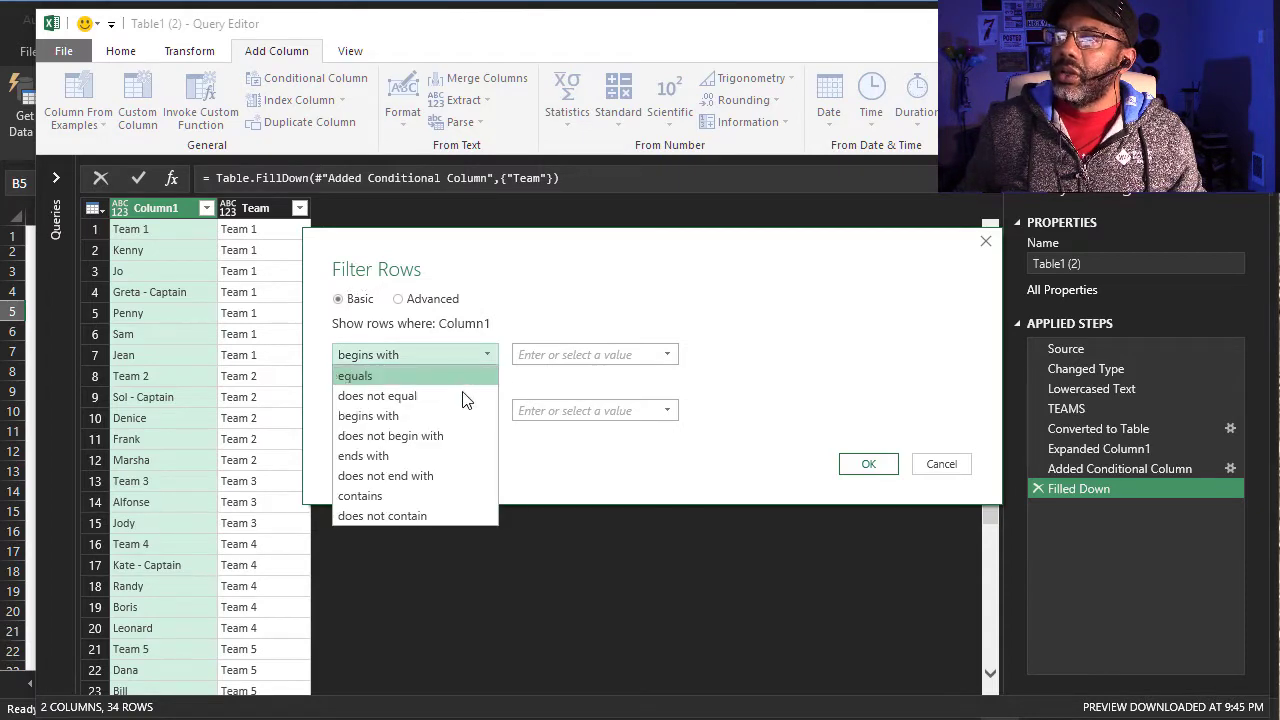
left_click(461, 434)
left_click(540, 355)
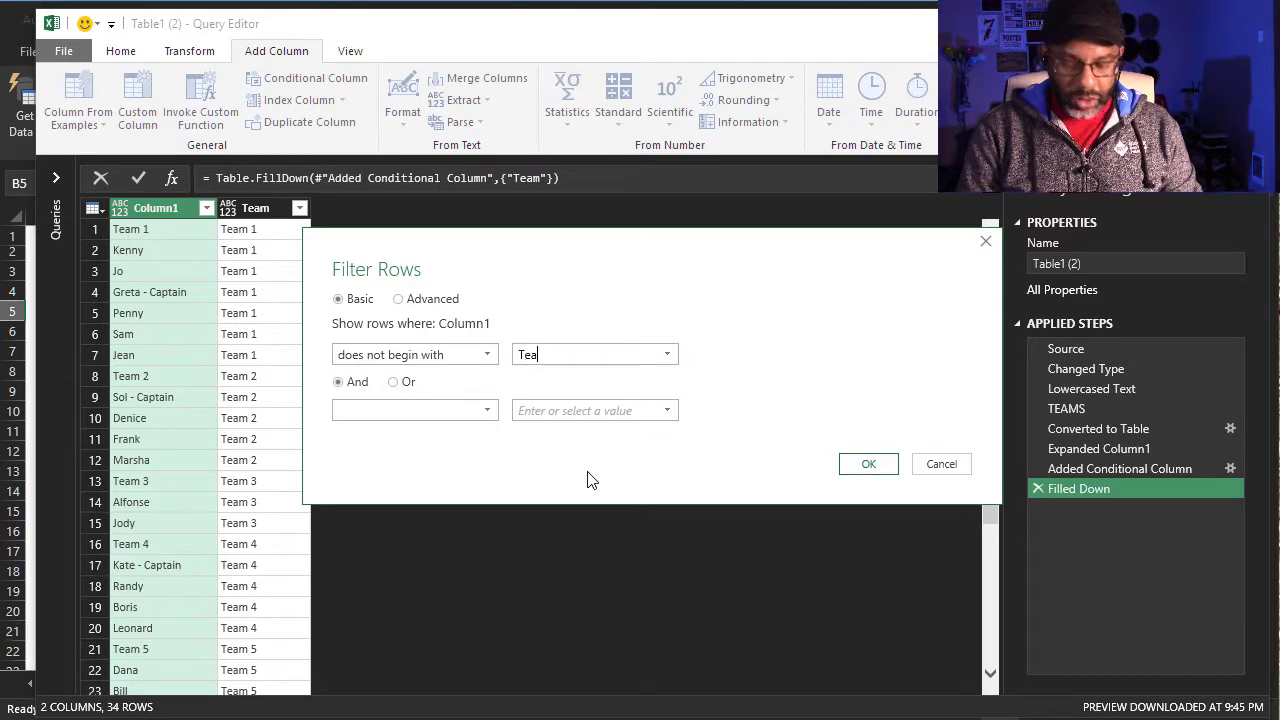
left_click(869, 464)
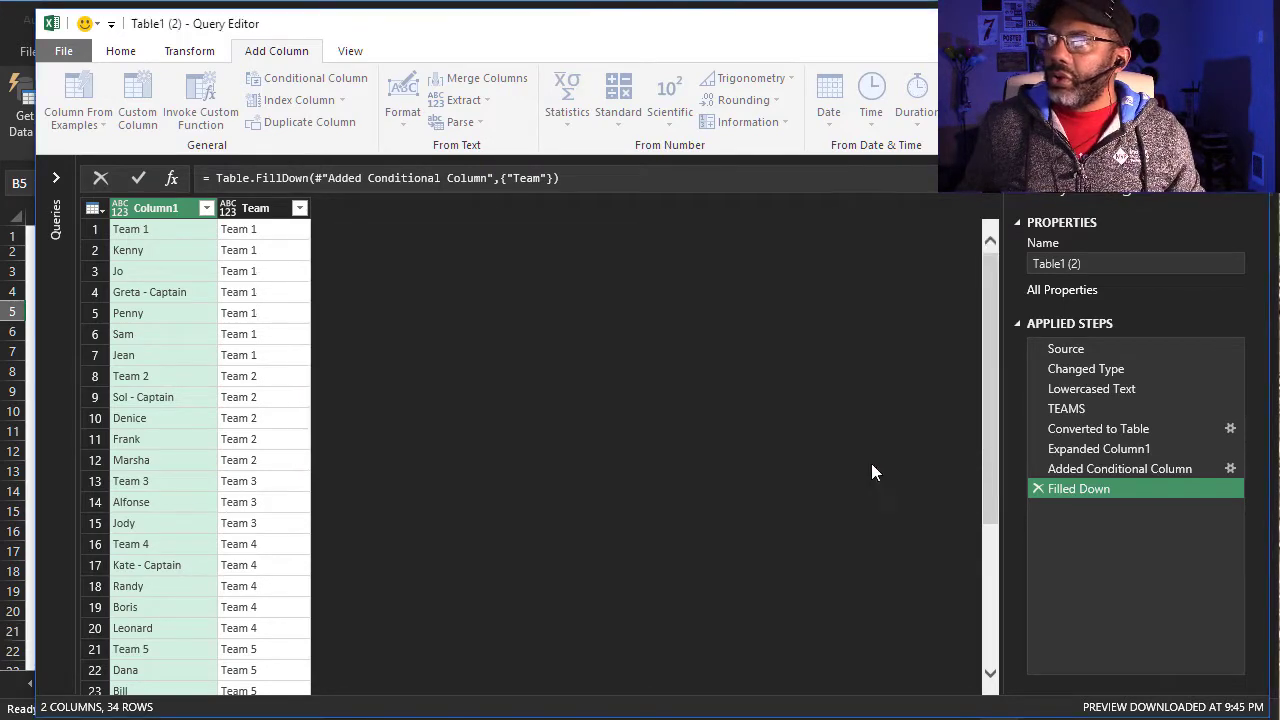
left_click_drag(250, 208, 140, 208)
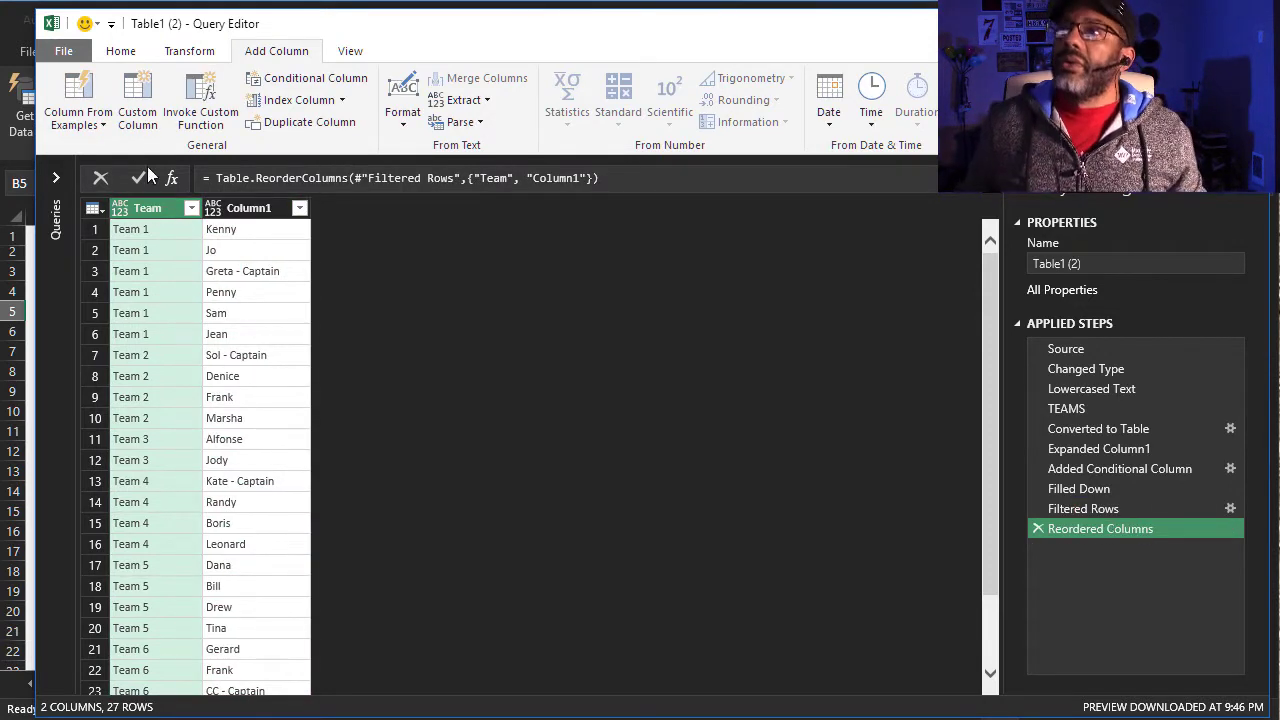
- Load the Table1 (2) query as a table on the existing worksheet at cell L3
left_click(63, 57)
left_click(97, 133)
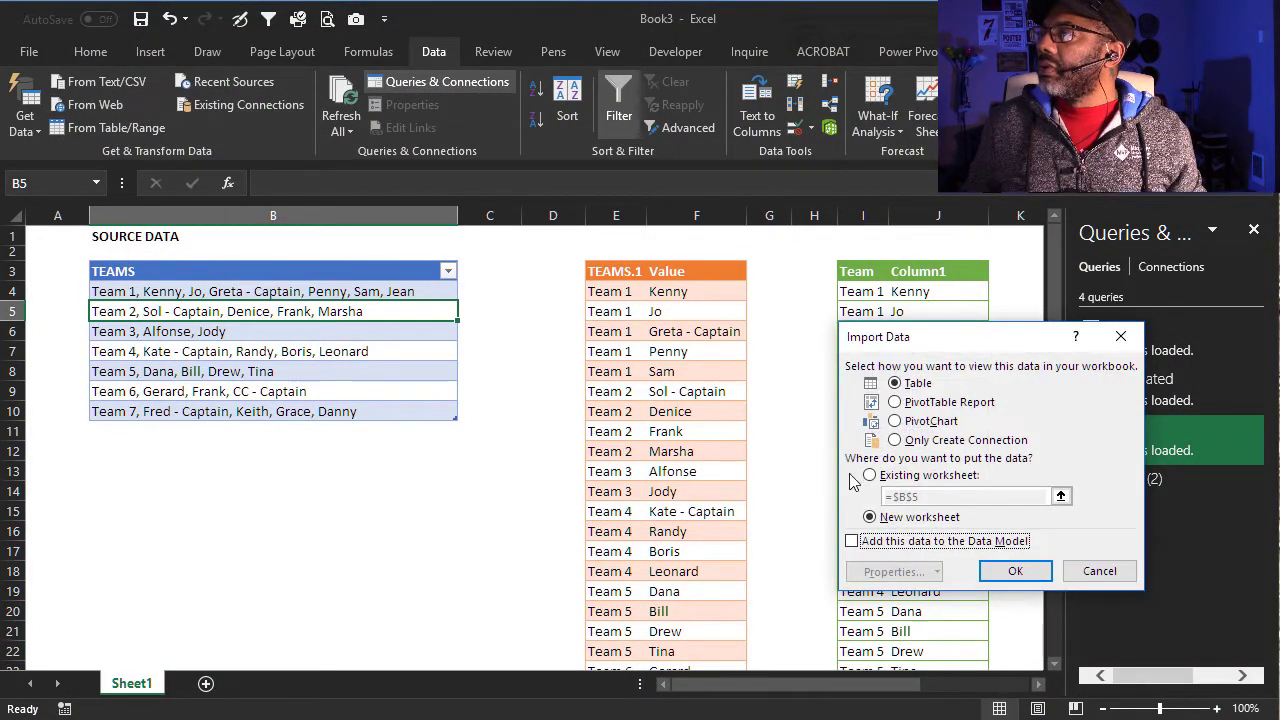
left_click(870, 475)
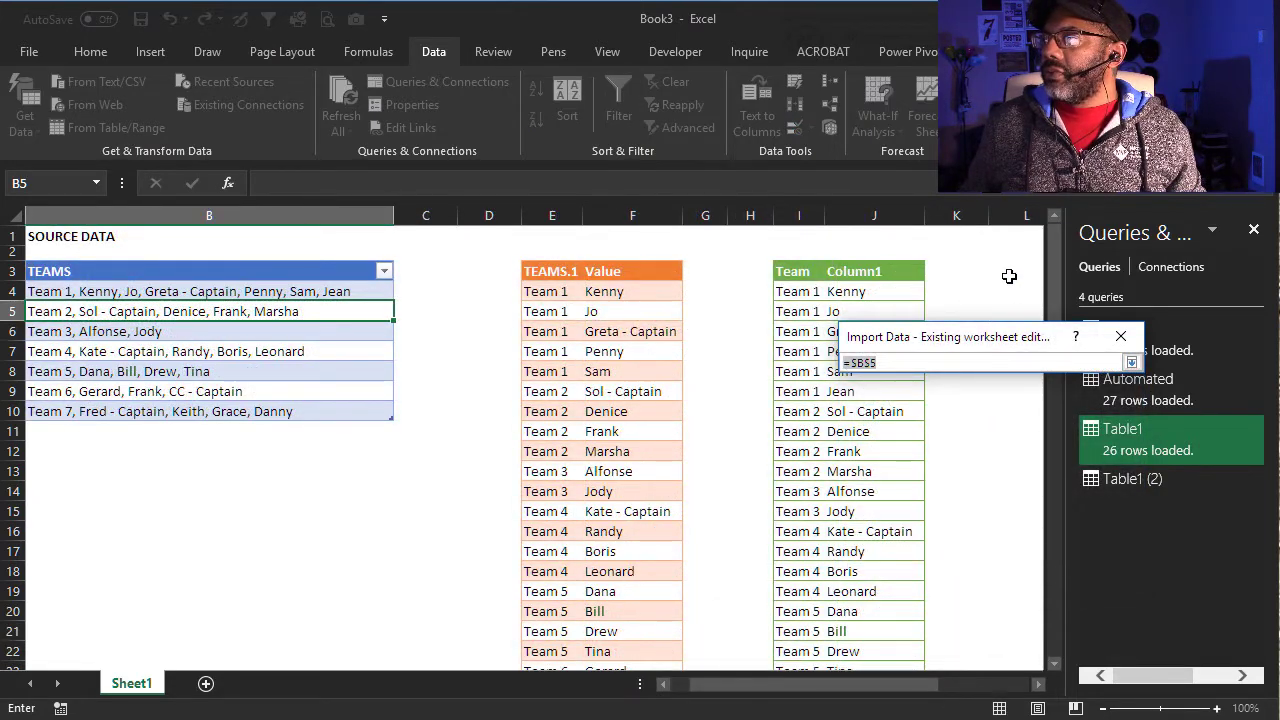
left_click(1009, 276)
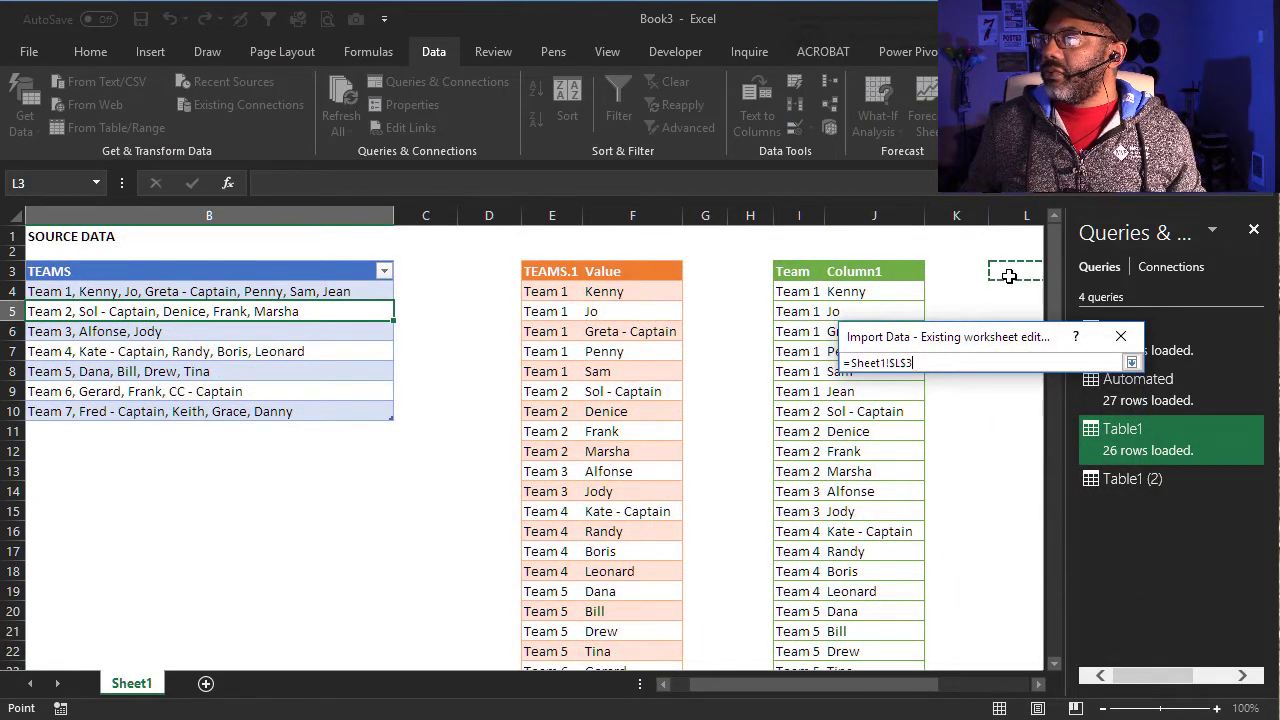
left_click(1131, 362)
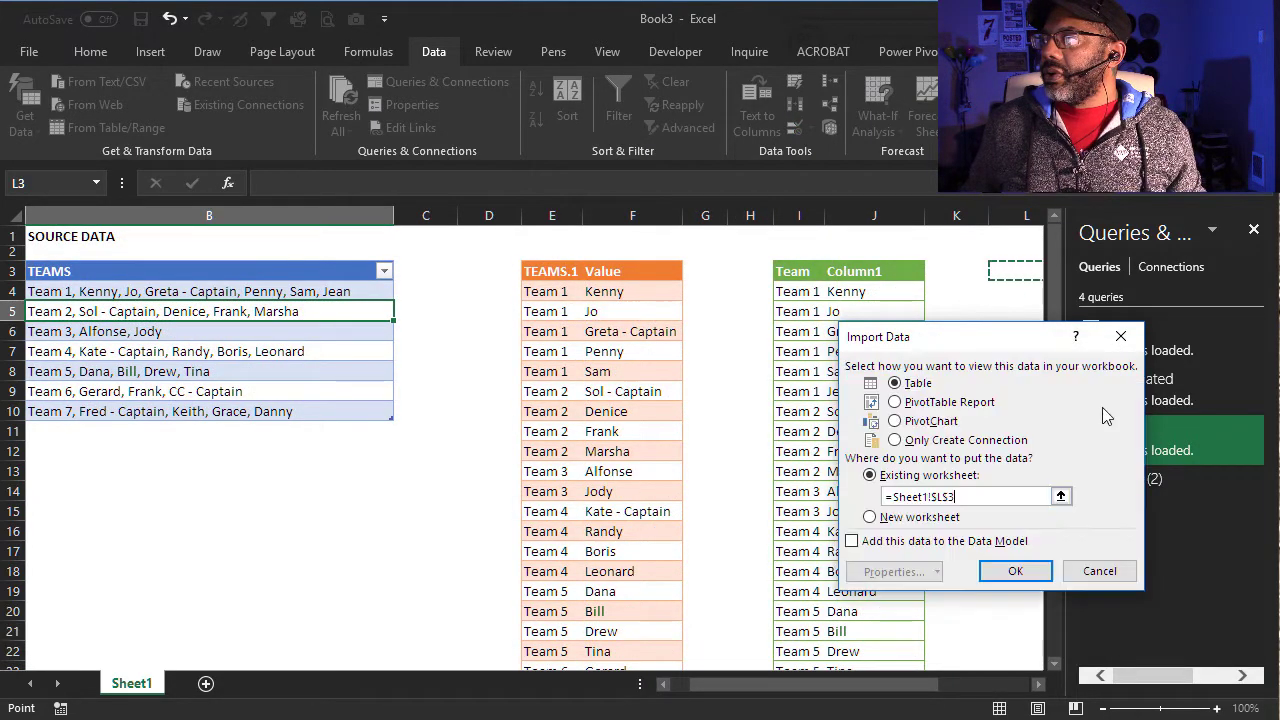
left_click(1015, 570)
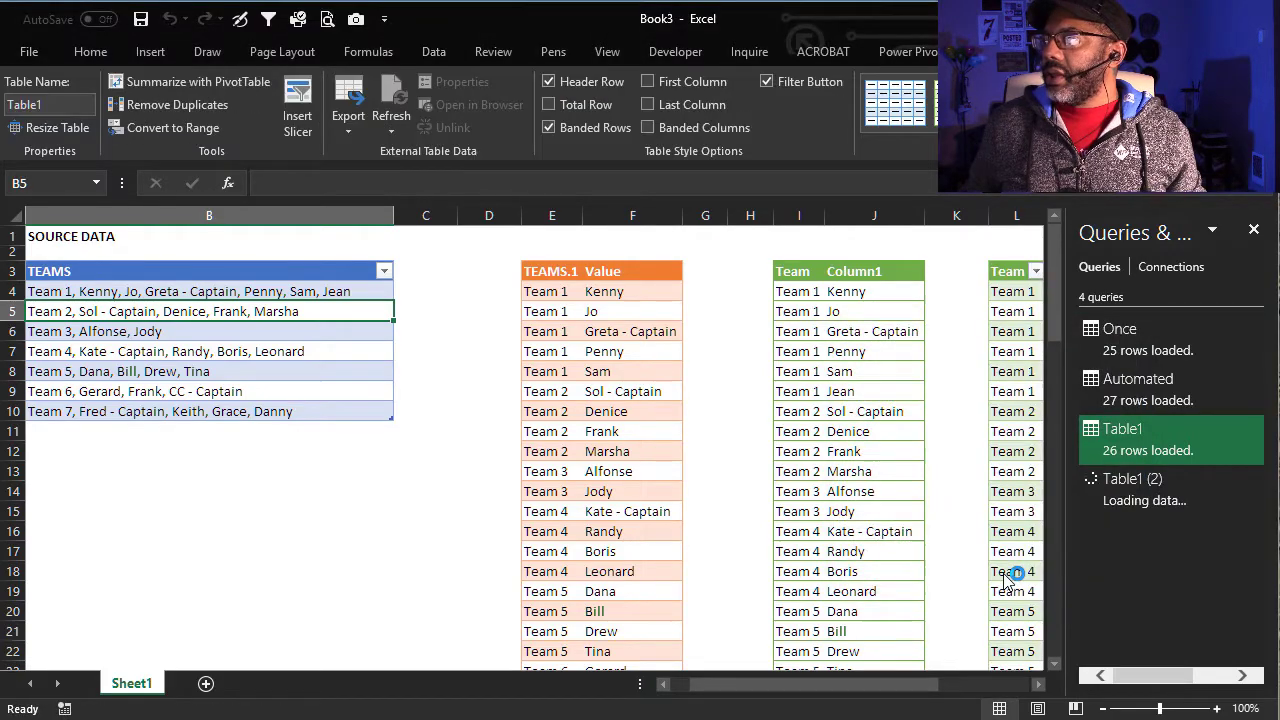
- Add a Team 8 row to the source table and refresh all queries, giving 39 rows
mouse_move(780, 685)
left_mouse_down()
mouse_move(815, 685)
mouse_move(770, 686)
left_mouse_up()
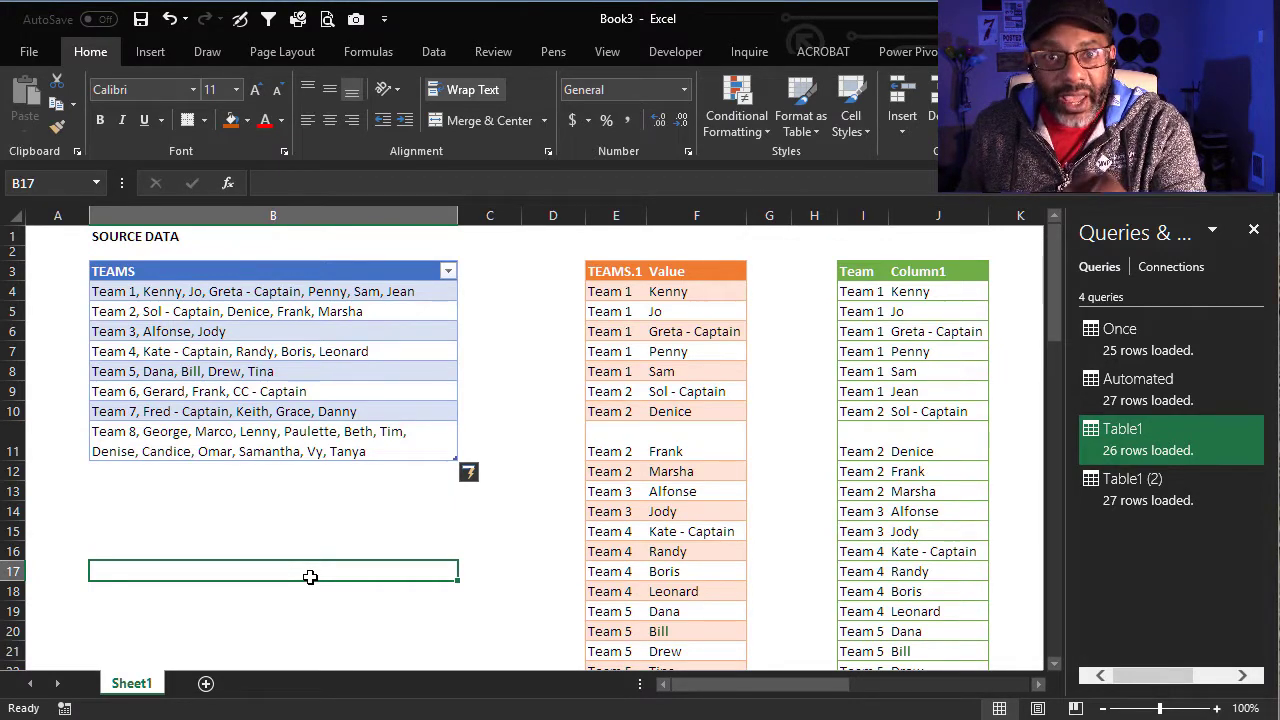
left_click(434, 52)
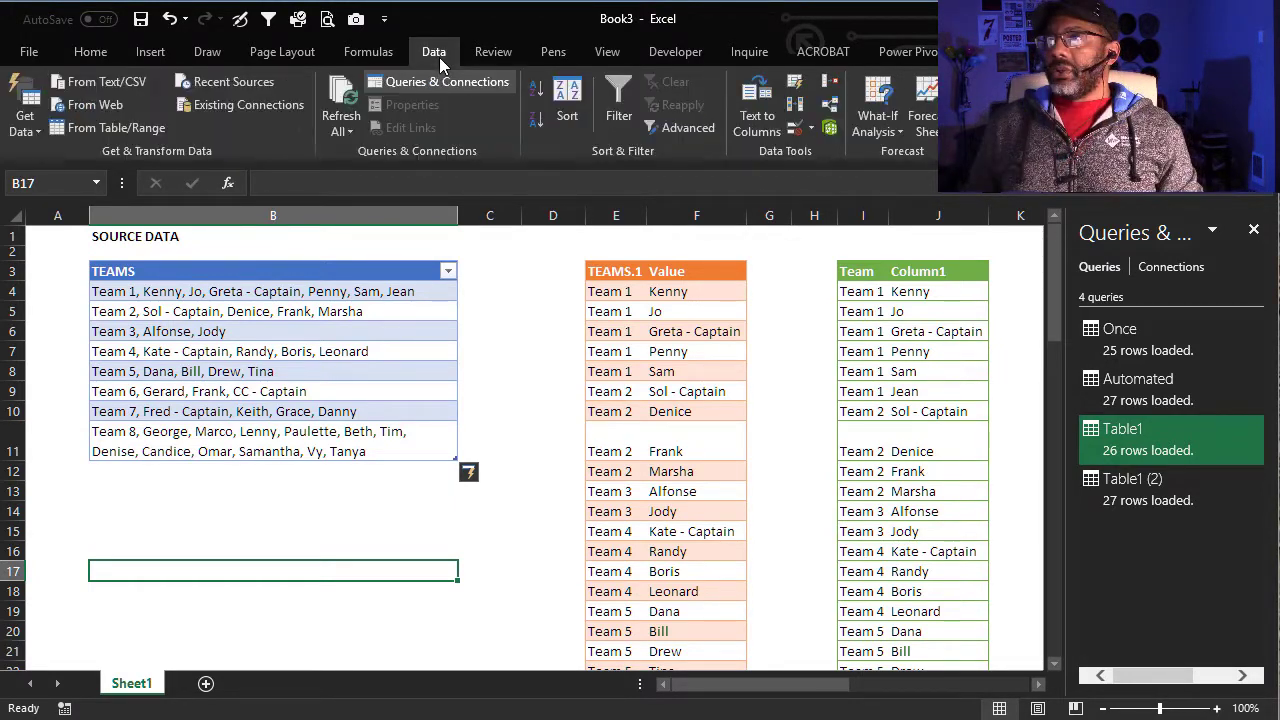
left_click(340, 104)
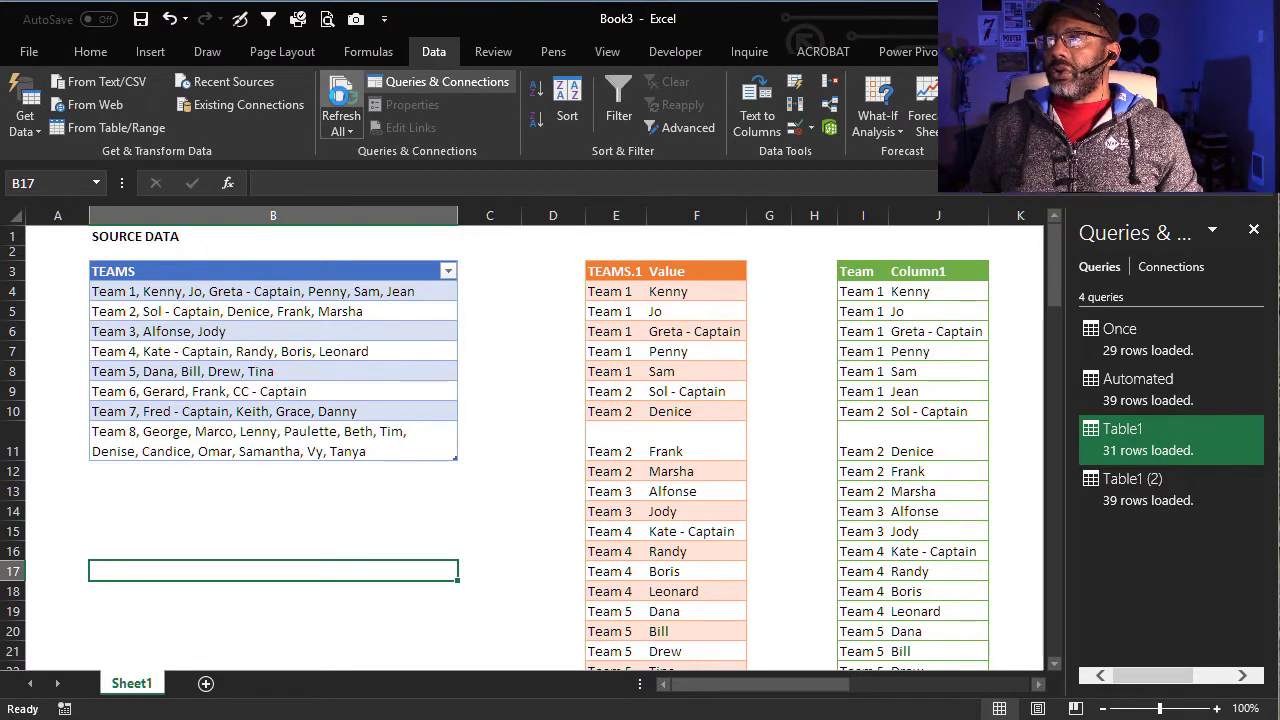
left_click_drag(686, 688, 718, 692)
scroll(809, 544, "down", 8)
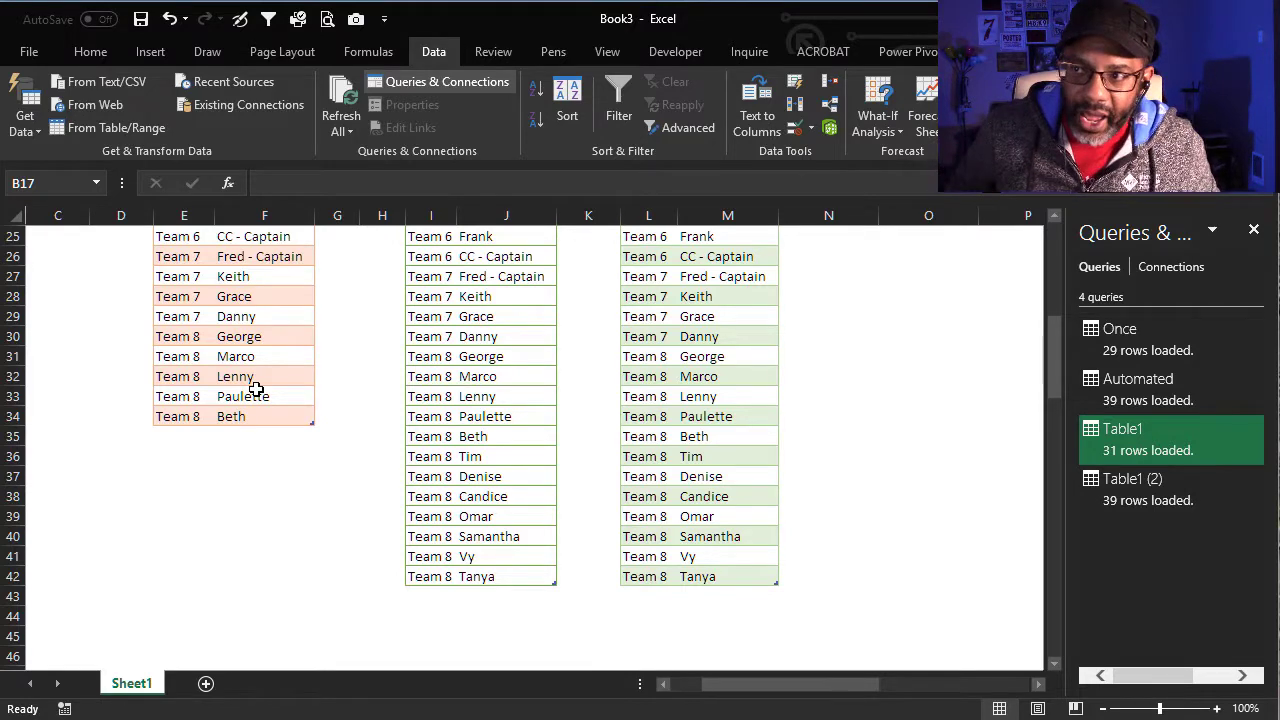
scroll(256, 389, "up", 8)
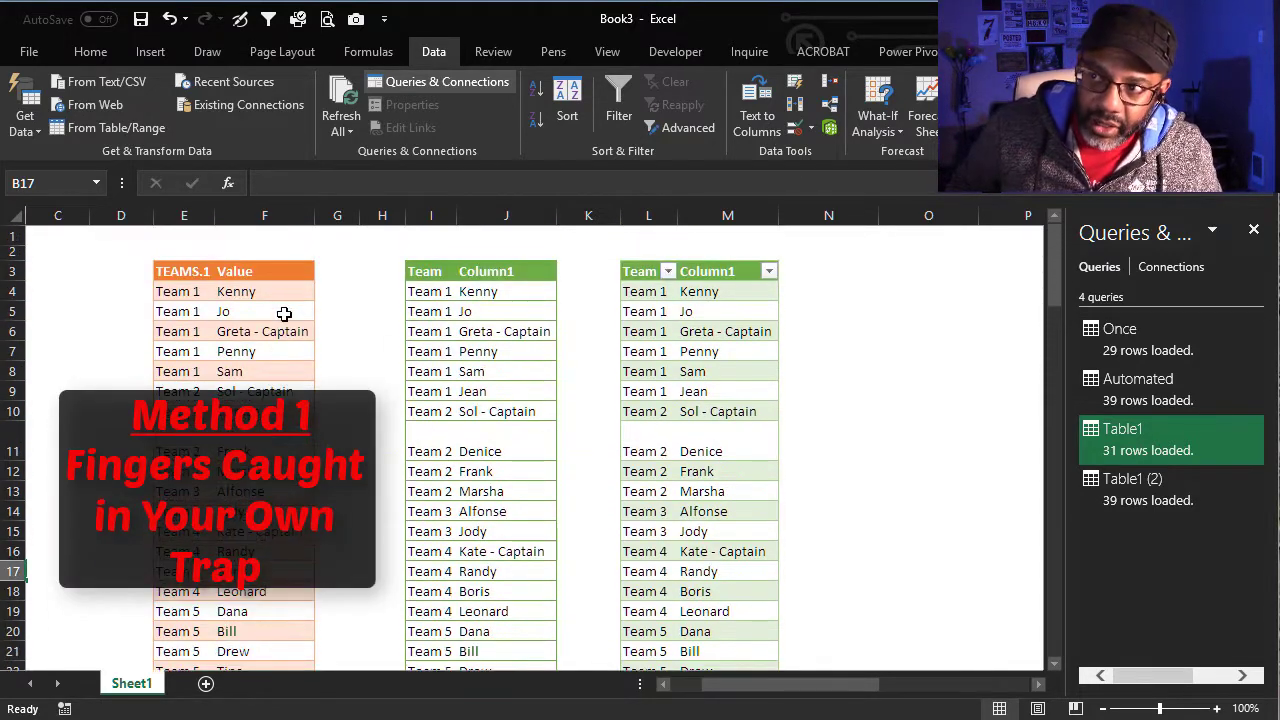